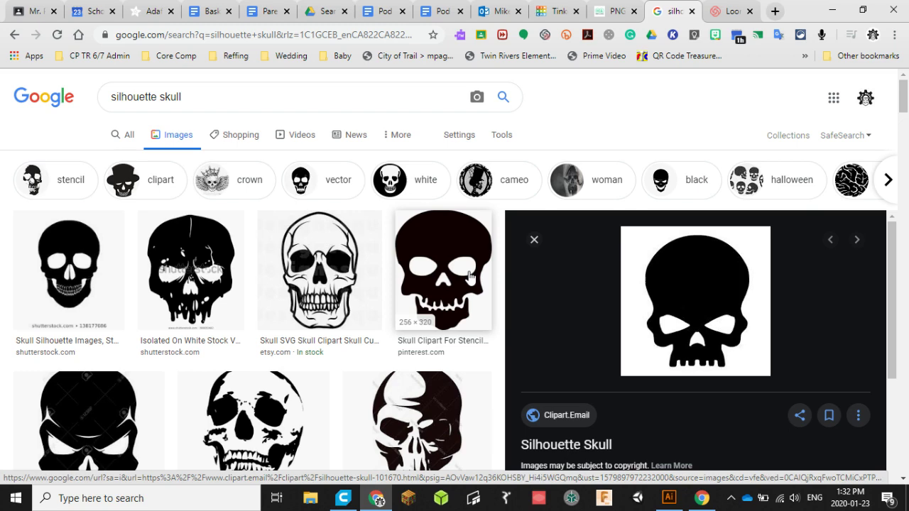
# Step: Save the previewed skull silhouette as "skull cookie" JPEG in Downloads, replacing the existing file
pyautogui.rightClick(687, 294)
pyautogui.click(719, 315)
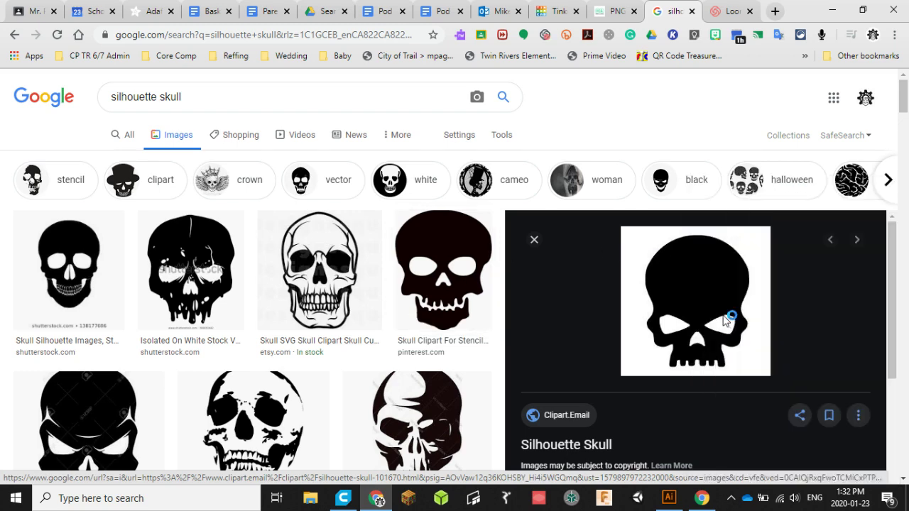
pyautogui.click(229, 134)
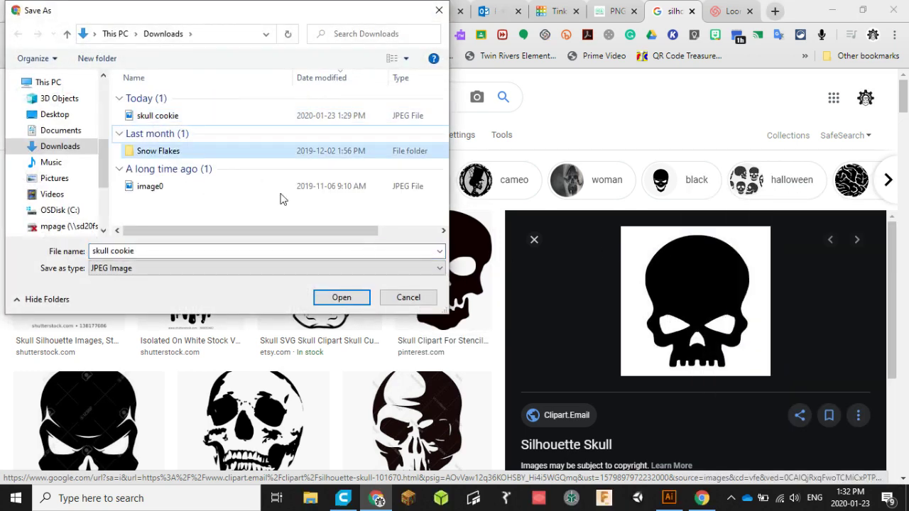
pyautogui.click(359, 299)
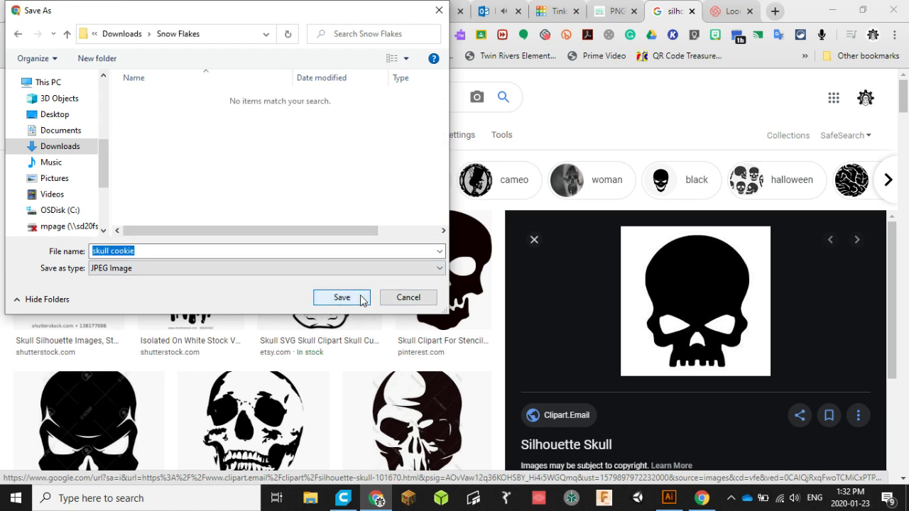
pyautogui.click(73, 147)
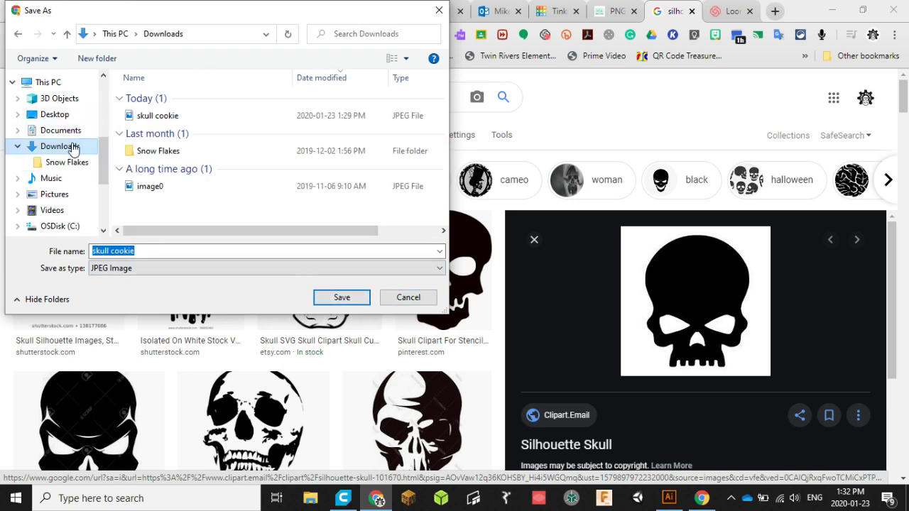
pyautogui.click(192, 117)
pyautogui.click(327, 293)
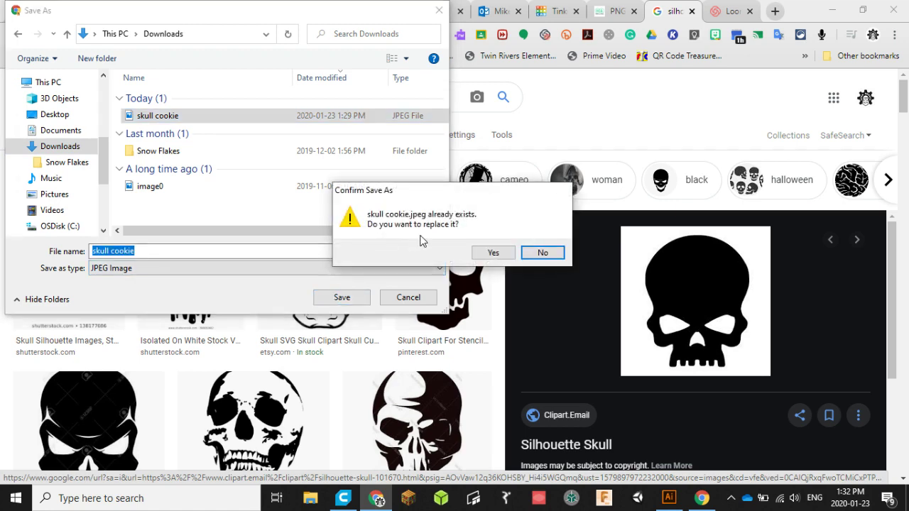
pyautogui.click(484, 251)
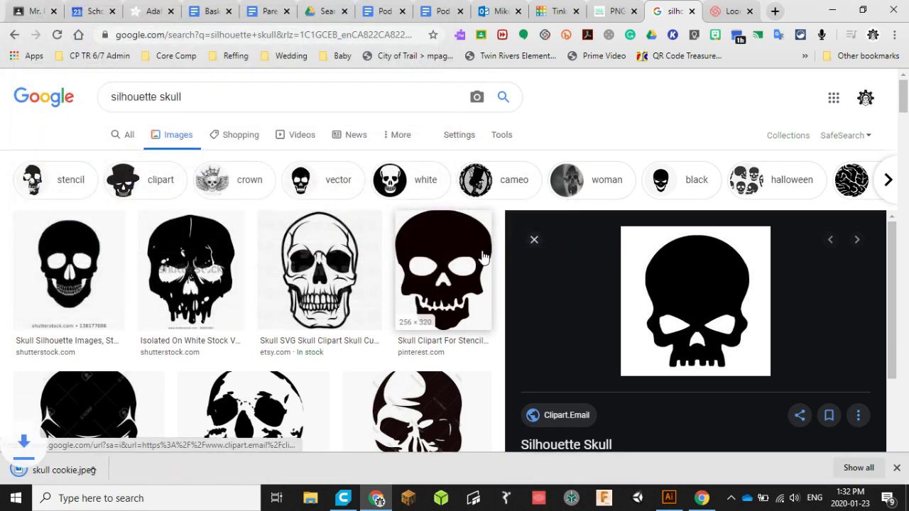
pyautogui.click(896, 468)
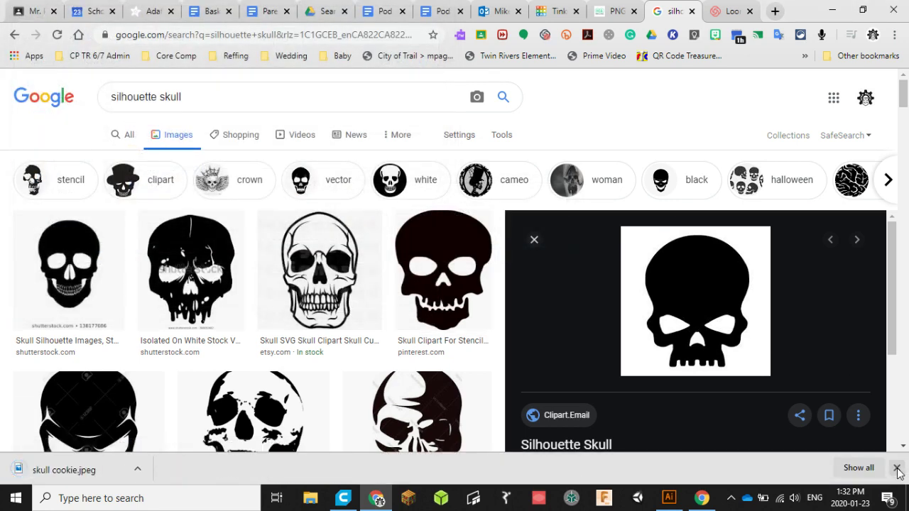
# Step: Switch to Adobe Illustrator and open skull cookie.jpeg
pyautogui.click(669, 498)
pyautogui.click(66, 10)
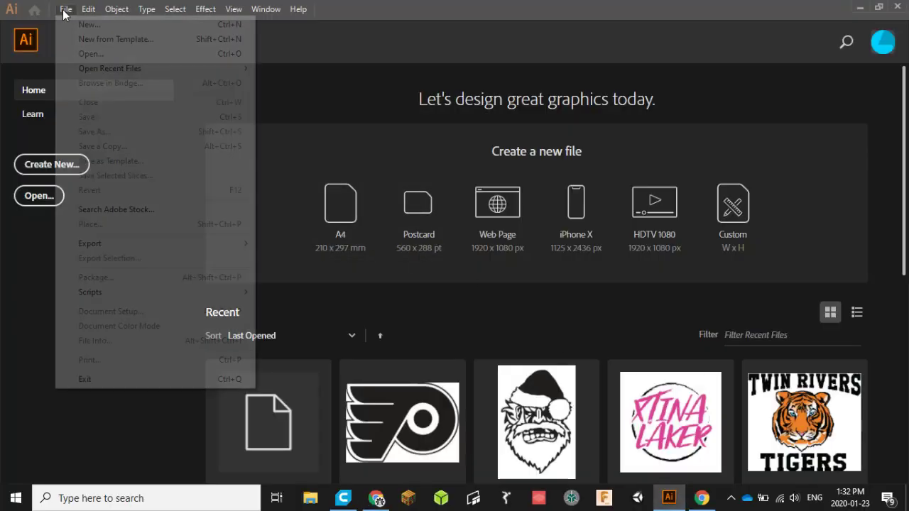
pyautogui.click(103, 53)
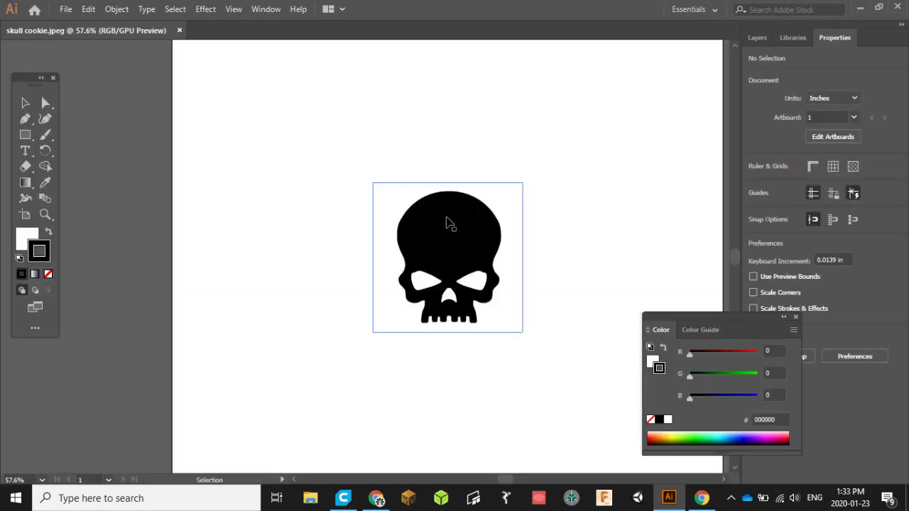
# Step: Run an Image Trace on the skull picture in Black and White mode with Ignore White enabled
pyautogui.click(447, 223)
pyautogui.click(266, 8)
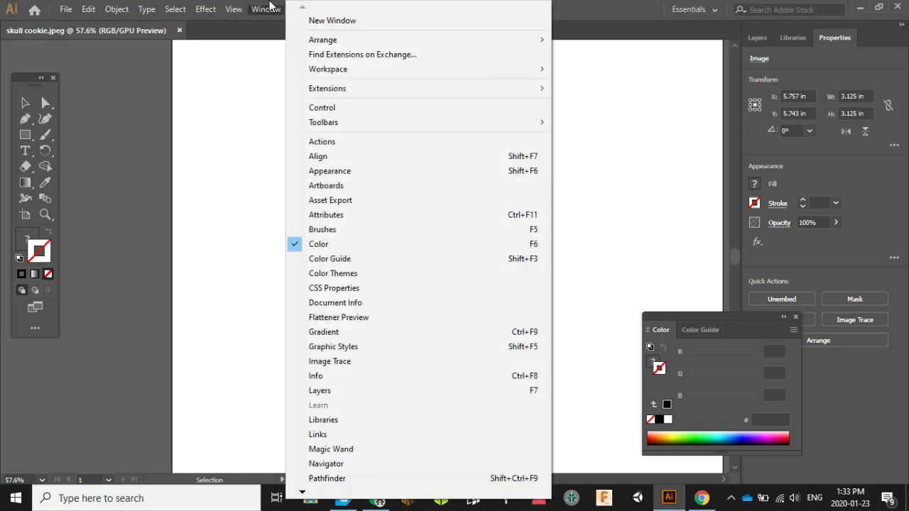
pyautogui.click(359, 362)
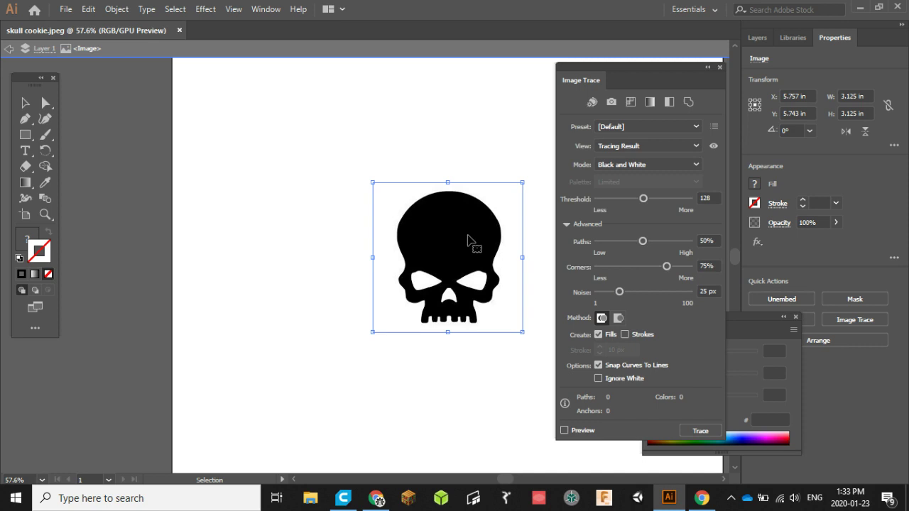
pyautogui.click(567, 224)
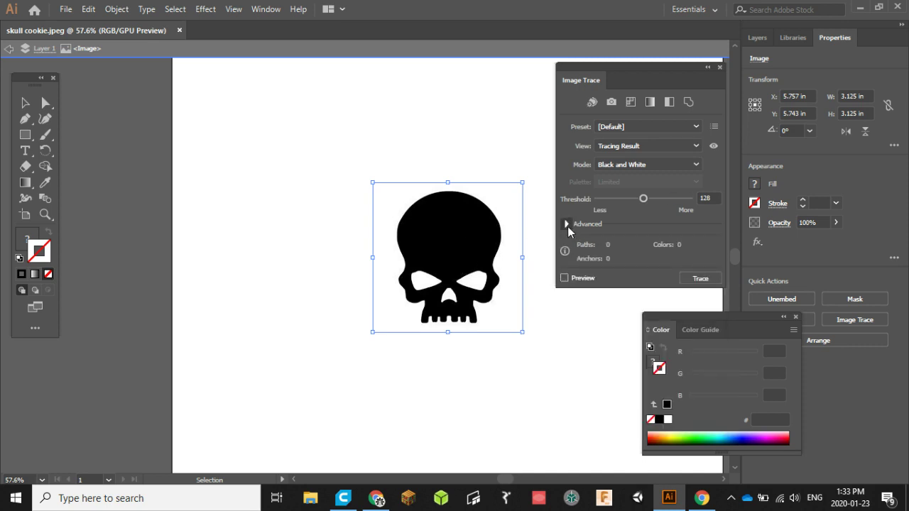
pyautogui.click(567, 225)
pyautogui.click(567, 224)
pyautogui.click(566, 224)
pyautogui.click(598, 379)
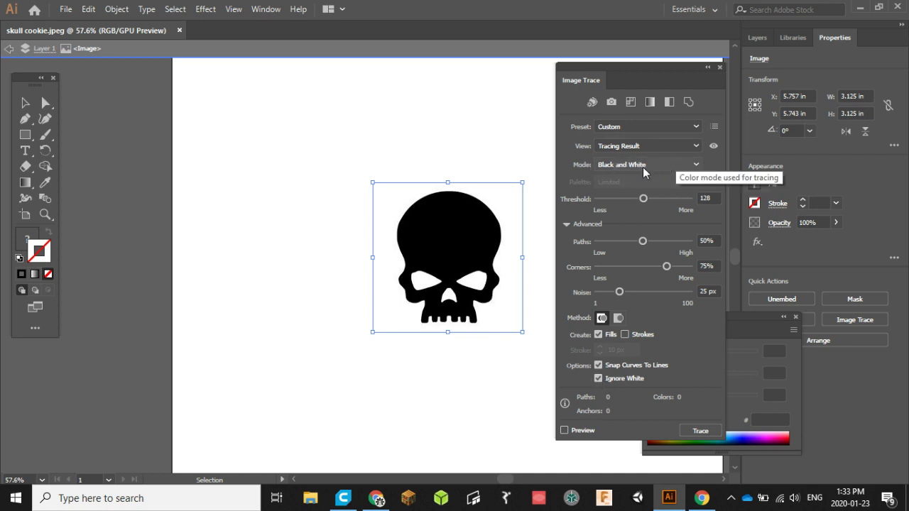
pyautogui.click(702, 430)
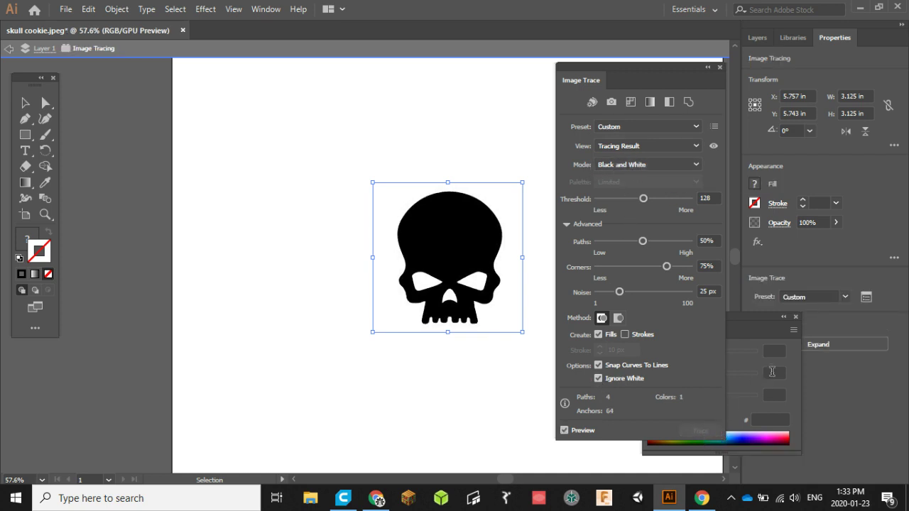
# Step: Expand the traced skull into vector paths and move it sideways on the artboard to about X 3.75 in
pyautogui.click(802, 344)
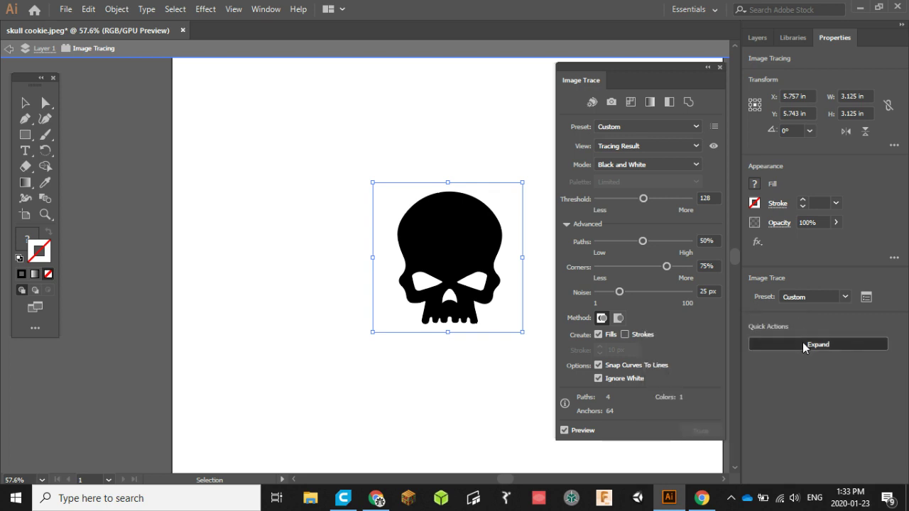
pyautogui.click(719, 69)
pyautogui.moveTo(458, 239); pyautogui.dragTo(359, 238)
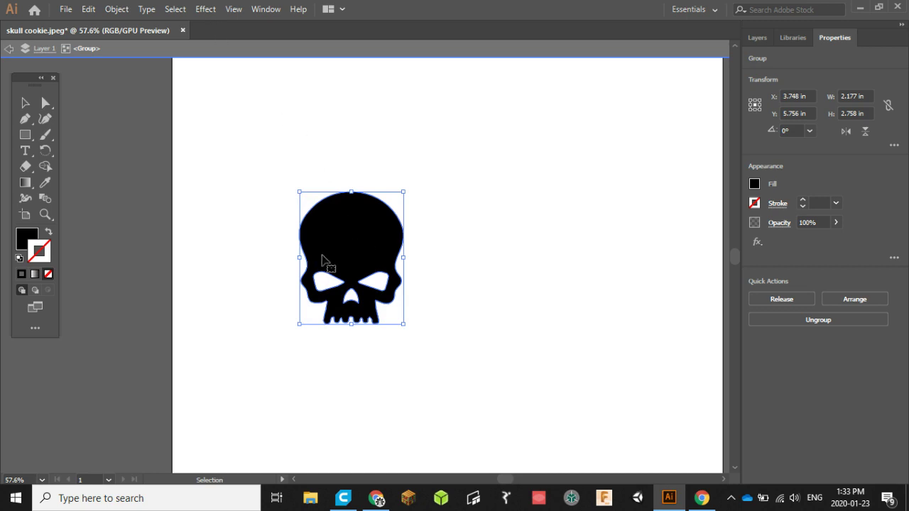
# Step: Apply the Pathfinder Outline effect to the skull group
pyautogui.click(206, 9)
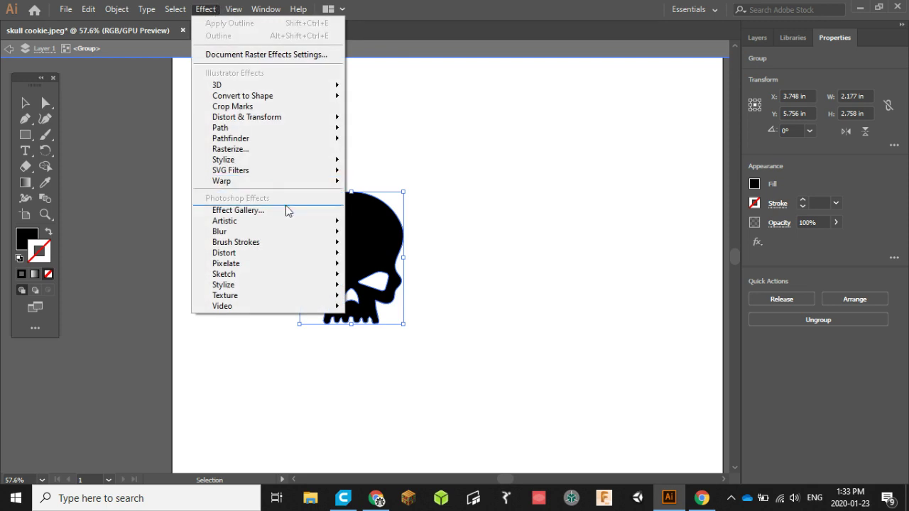
pyautogui.moveTo(264, 139)
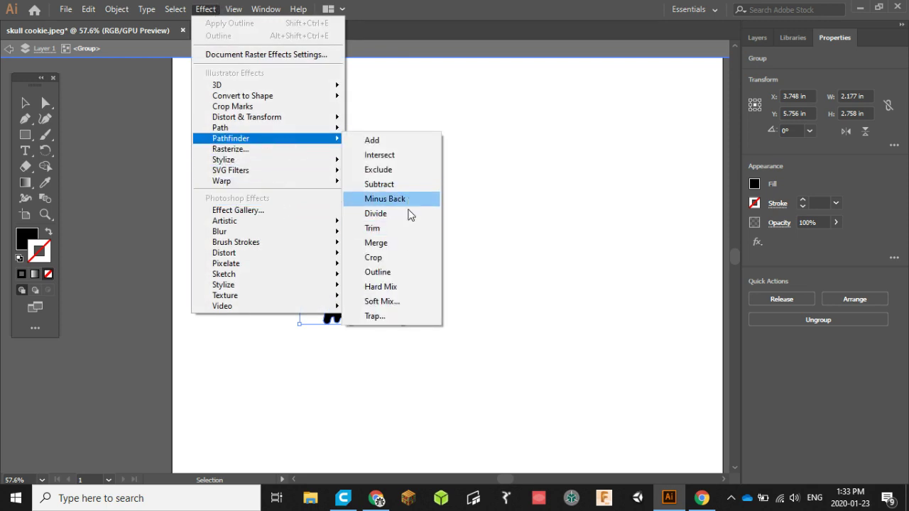
pyautogui.click(399, 273)
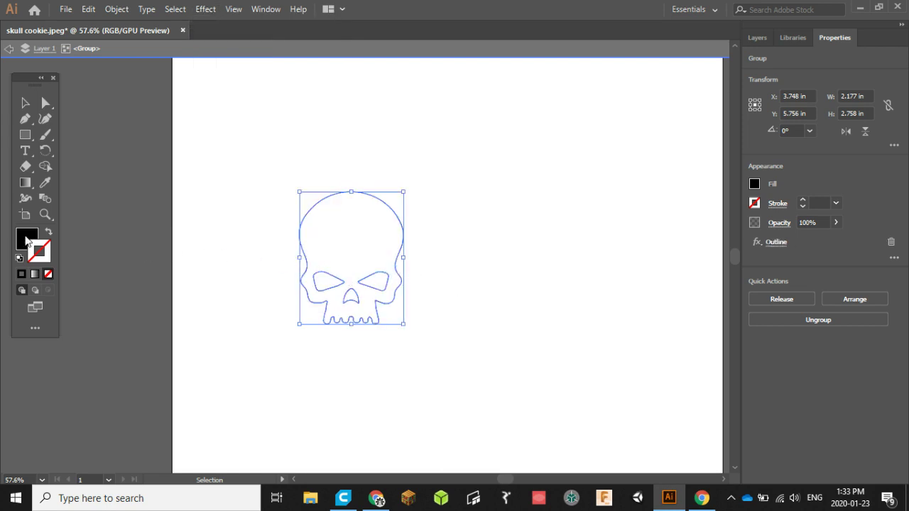
# Step: Remove the skull's fill colour by setting it to None
pyautogui.doubleClick(27, 240)
pyautogui.click(594, 183)
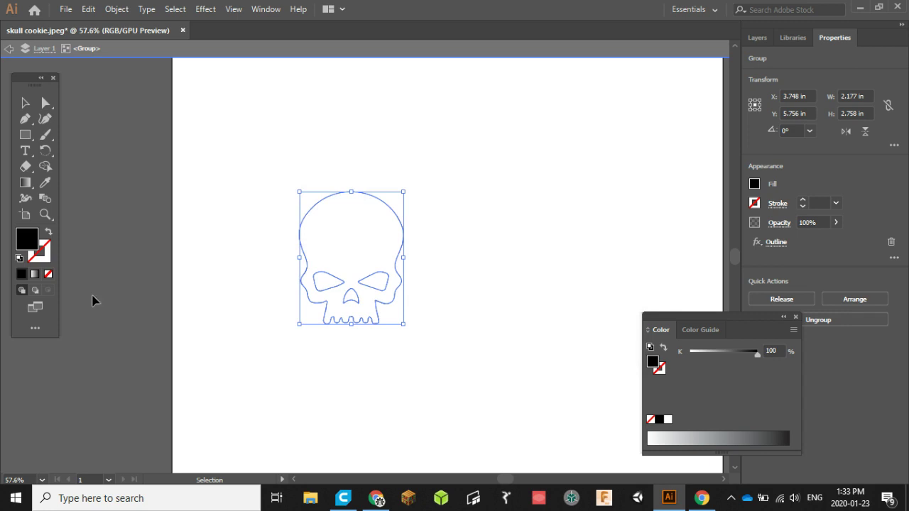
pyautogui.click(44, 246)
pyautogui.click(49, 274)
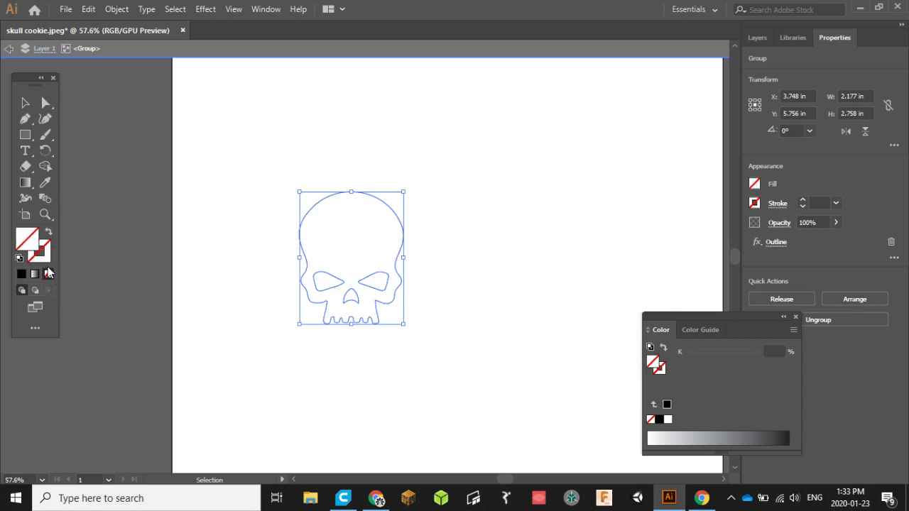
# Step: Give the skull outline a black stroke, colour 000000
pyautogui.doubleClick(44, 257)
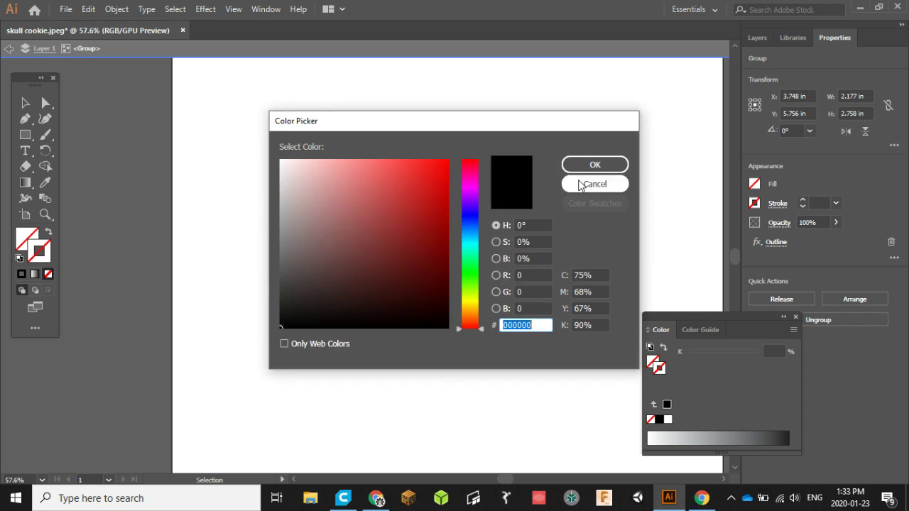
pyautogui.click(575, 165)
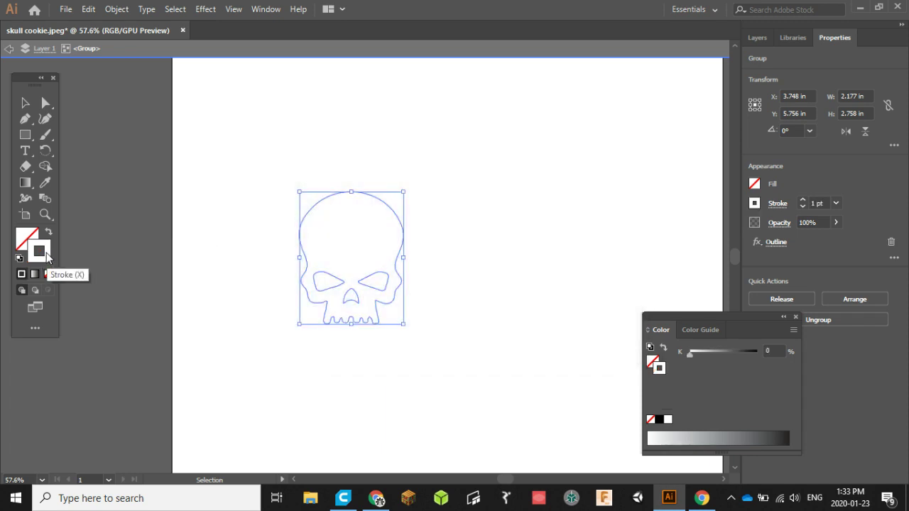
pyautogui.doubleClick(45, 254)
pyautogui.click(281, 327)
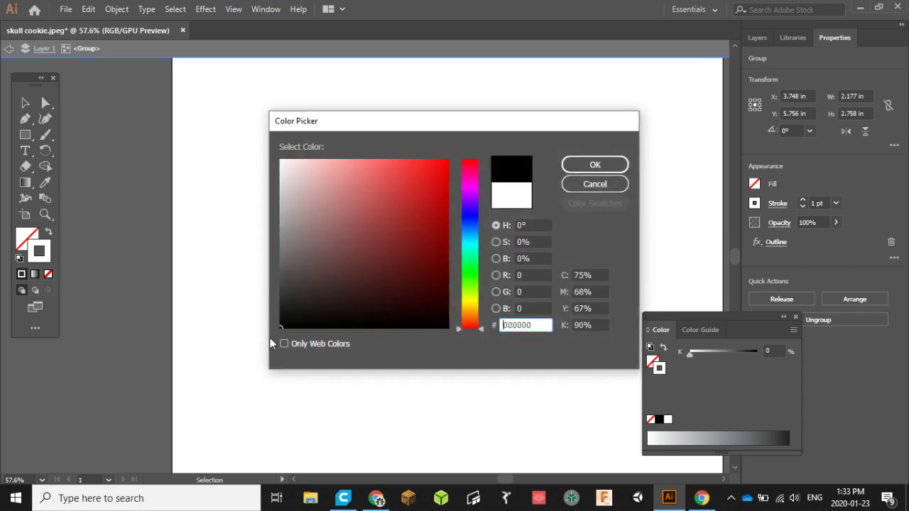
pyautogui.click(597, 165)
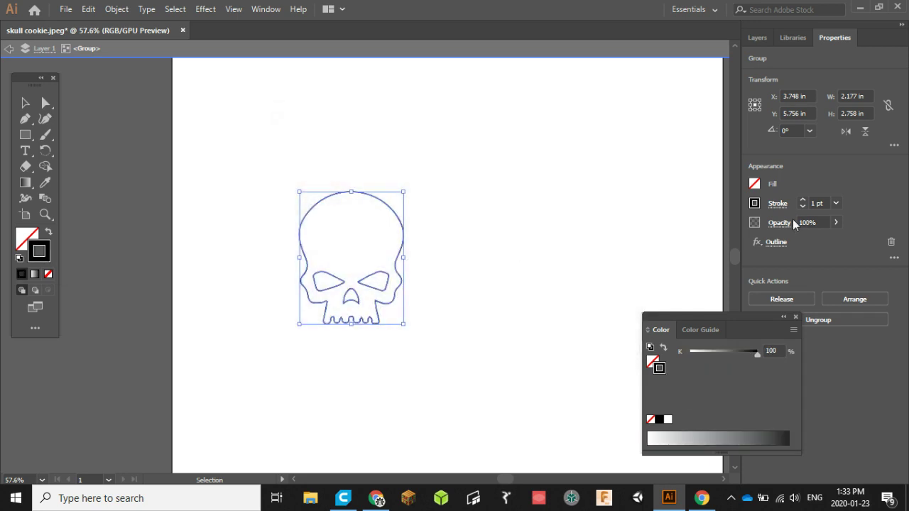
# Step: Increase the skull outline's stroke weight to 3 pt and deselect it
pyautogui.click(802, 201)
pyautogui.click(803, 201)
pyautogui.click(561, 277)
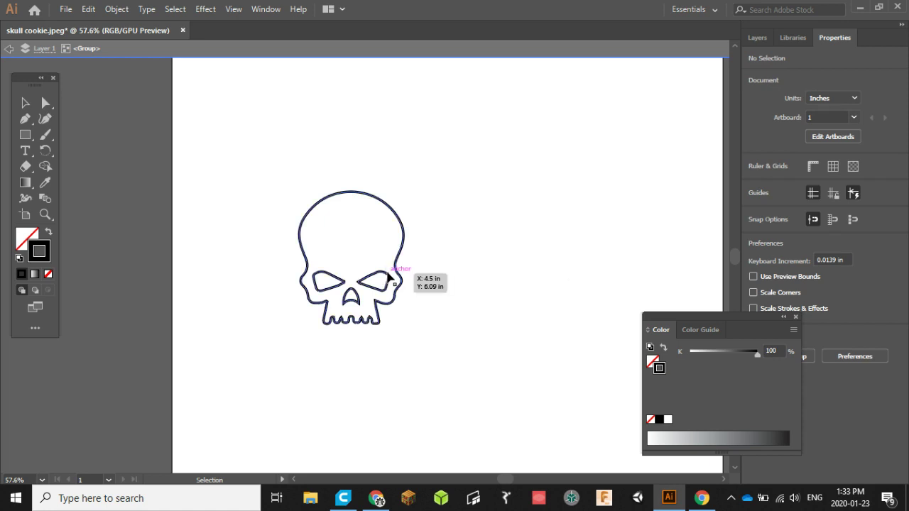
# Step: Try thicker stroke weights on the skull outline, going through 9 pt and 13 pt up to at least 17 pt
pyautogui.click(399, 254)
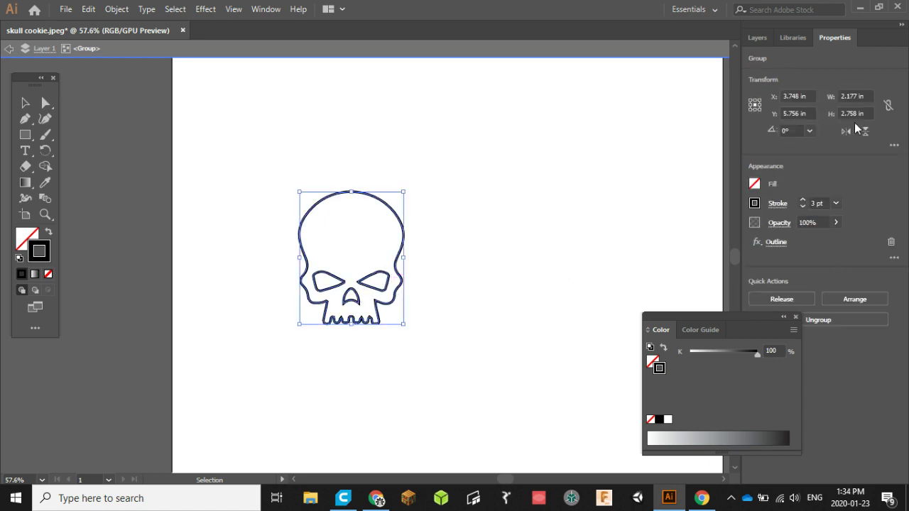
pyautogui.click(803, 201)
pyautogui.click(803, 202)
pyautogui.click(803, 201)
pyautogui.click(802, 201)
pyautogui.click(803, 202)
pyautogui.click(803, 201)
pyautogui.click(803, 202)
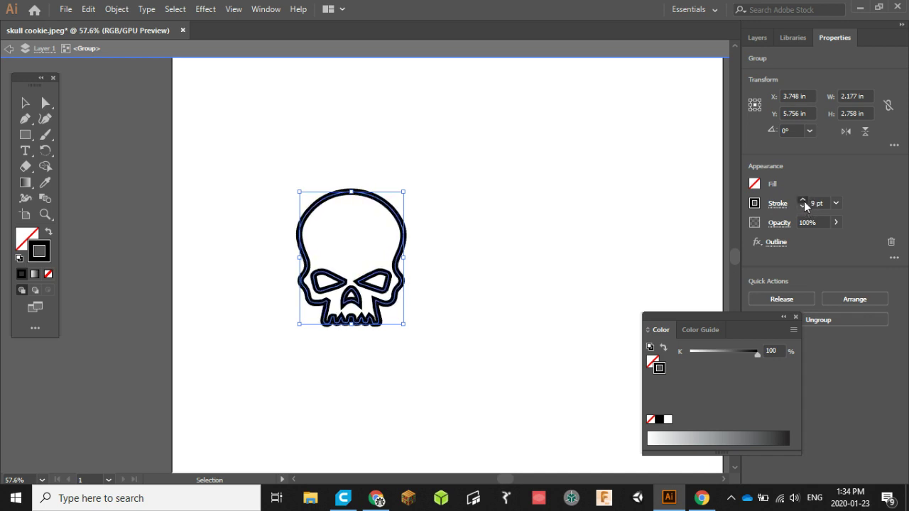
pyautogui.click(802, 202)
pyautogui.click(803, 201)
pyautogui.click(803, 202)
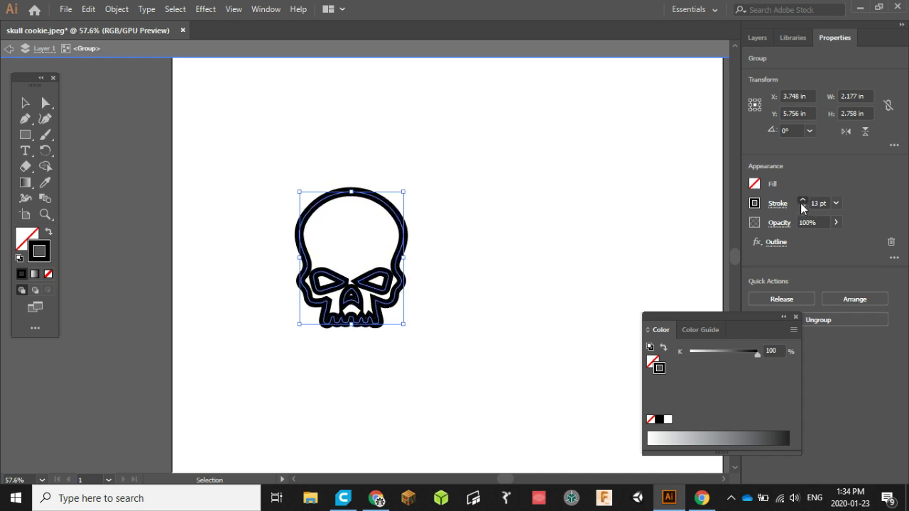
pyautogui.click(803, 201)
pyautogui.click(803, 201)
pyautogui.click(803, 202)
pyautogui.click(803, 201)
pyautogui.click(802, 201)
pyautogui.click(802, 201)
pyautogui.click(802, 202)
pyautogui.click(803, 207)
pyautogui.click(803, 207)
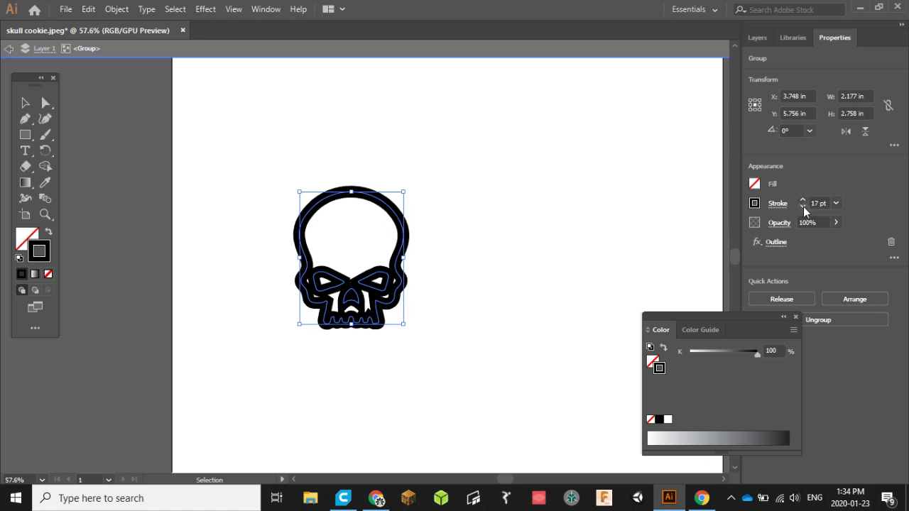
pyautogui.click(803, 206)
pyautogui.click(803, 206)
# Step: Set the skull outline's stroke weight back to 3 pt and deselect the artwork
pyautogui.click(823, 204)
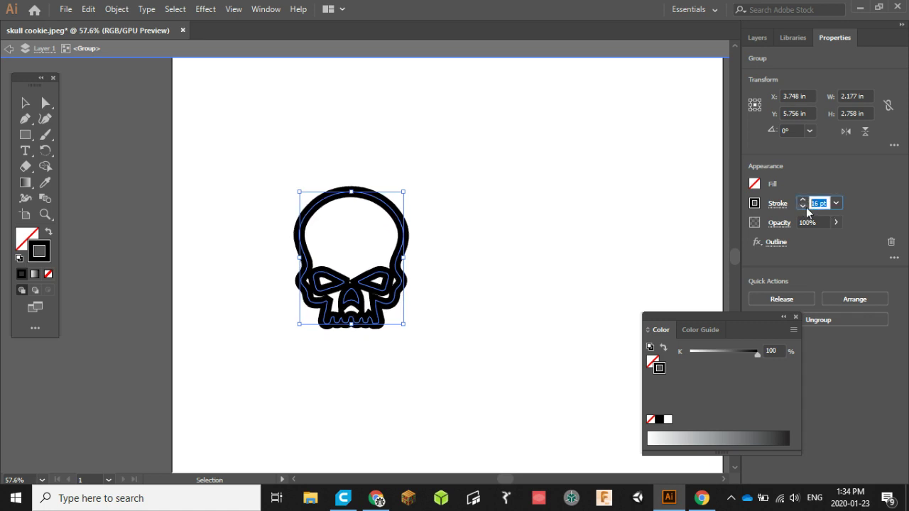
pyautogui.write('3')
pyautogui.press('Return')
pyautogui.click(437, 241)
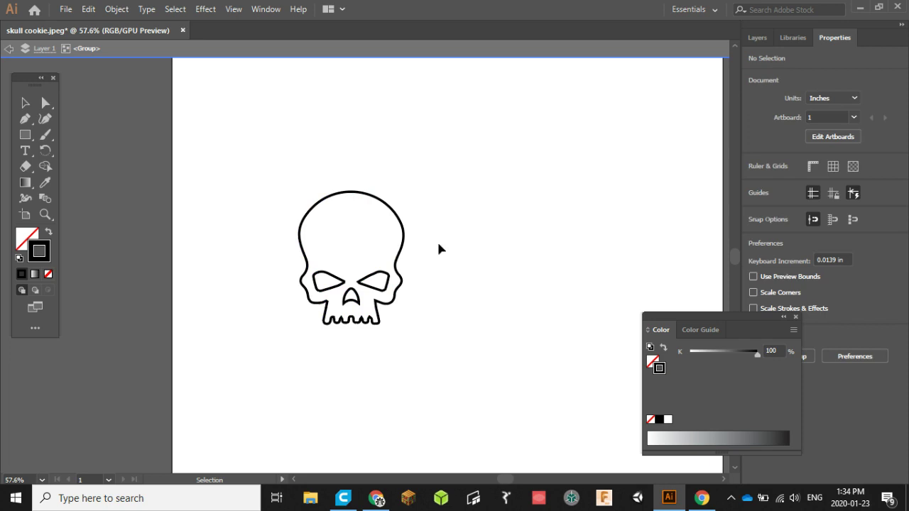
# Step: Close the colour settings and ungroup the skull outline into a compound path
pyautogui.click(404, 245)
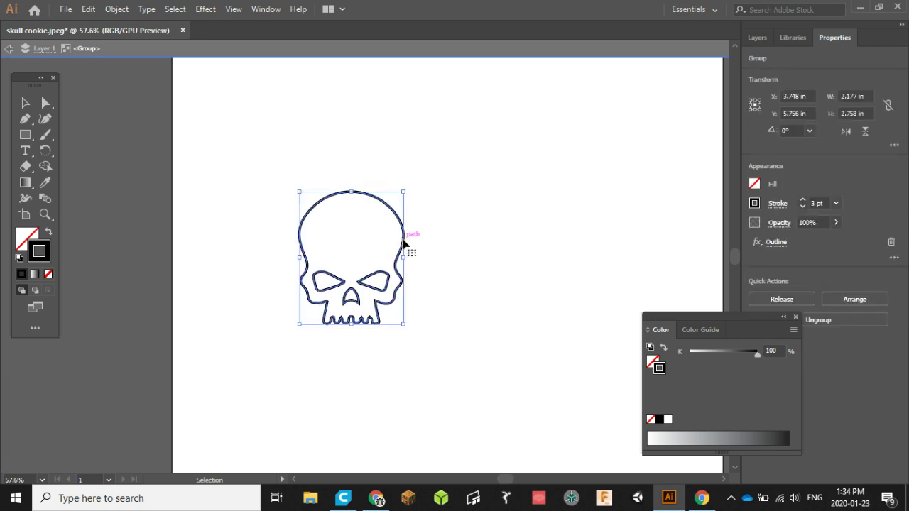
pyautogui.click(797, 317)
pyautogui.click(805, 320)
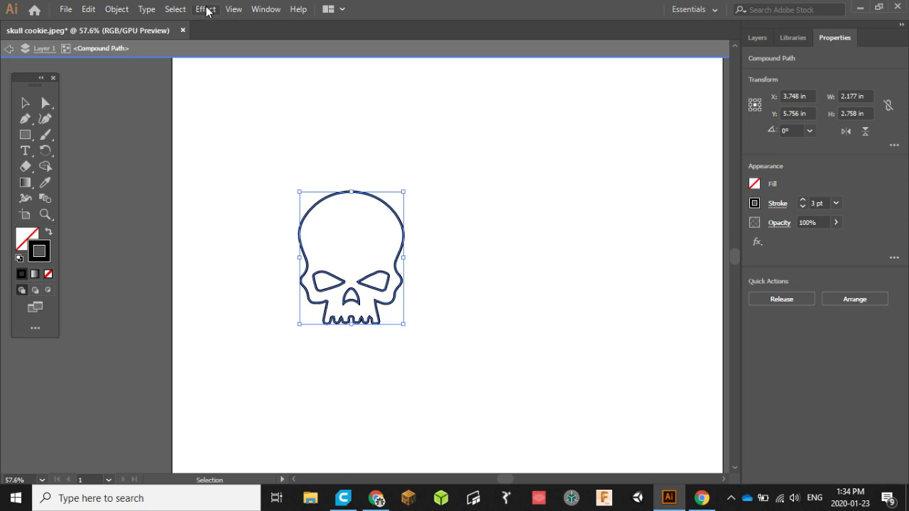
# Step: Offset the skull's compound path outward by 0.06 in with miter joins and a miter limit of 4
pyautogui.click(115, 10)
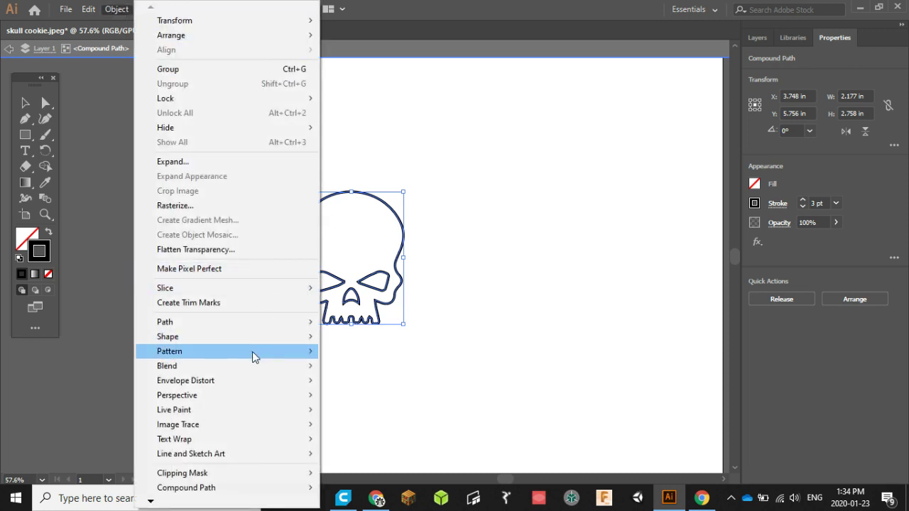
pyautogui.moveTo(241, 330)
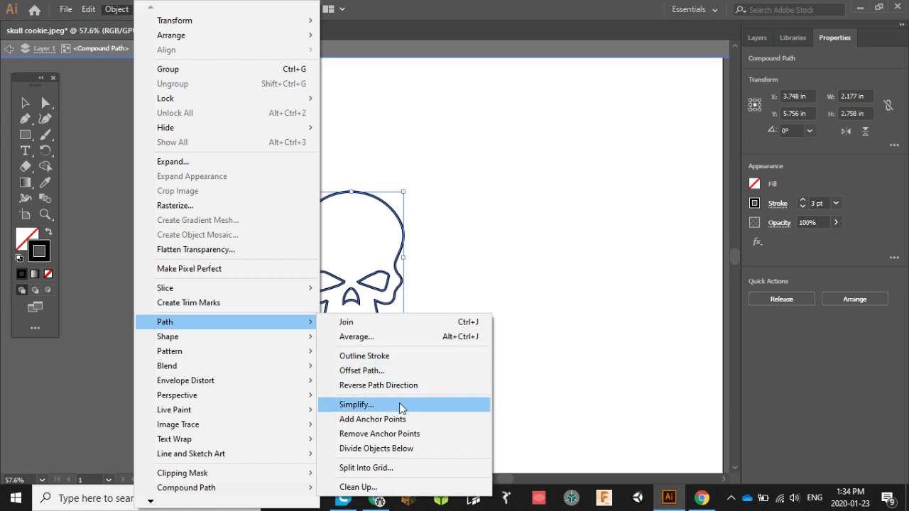
pyautogui.click(363, 370)
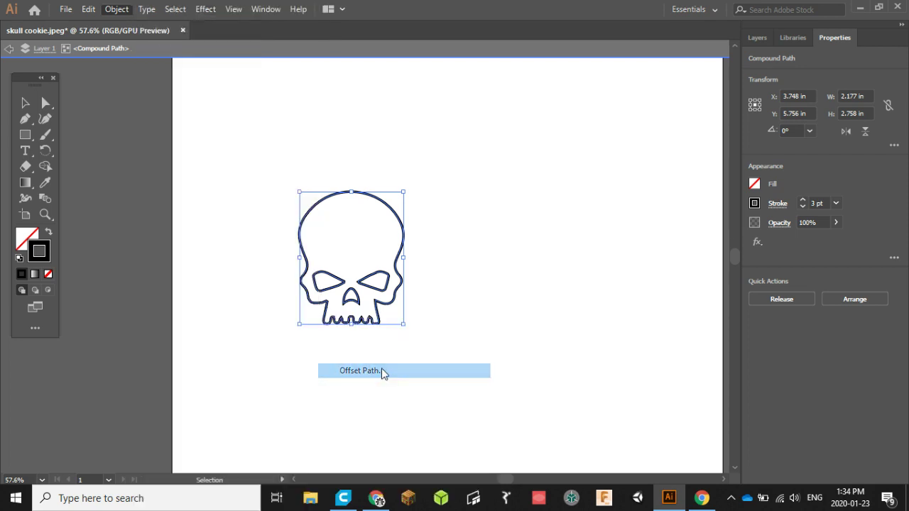
pyautogui.write('0')
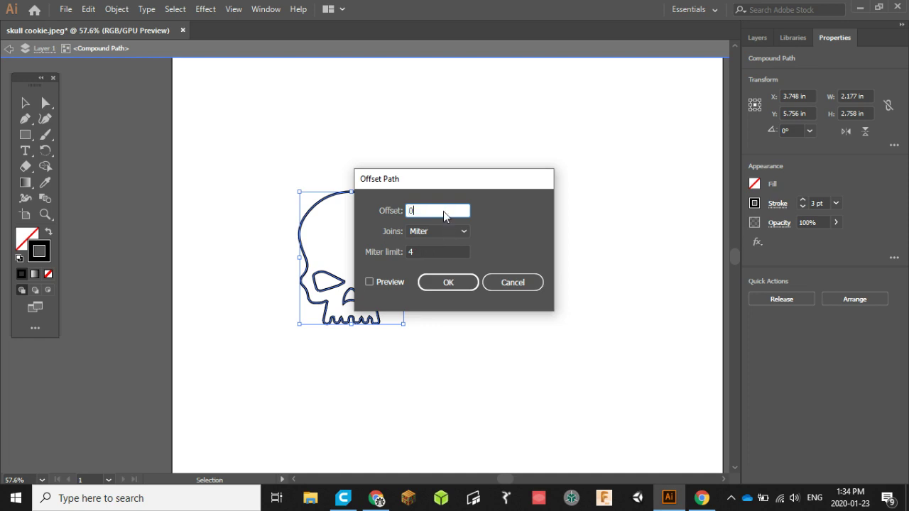
pyautogui.write('.06')
pyautogui.click(461, 284)
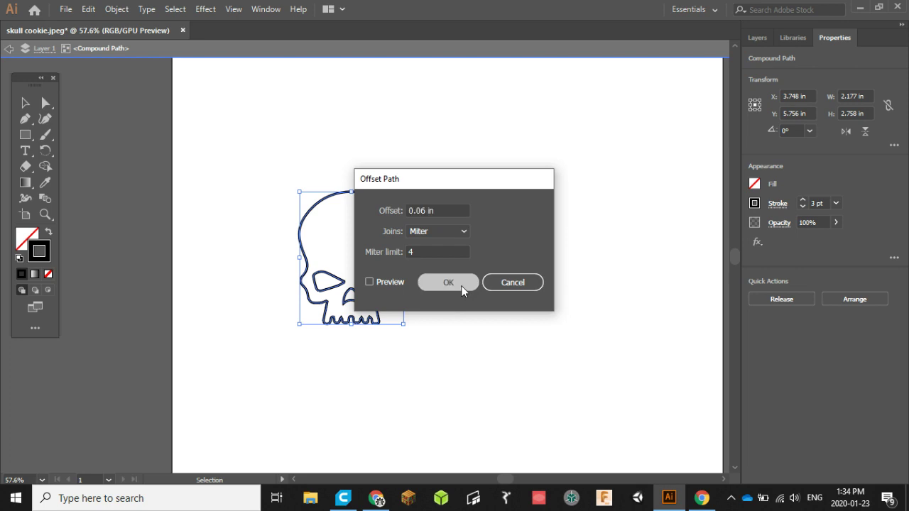
pyautogui.click(465, 291)
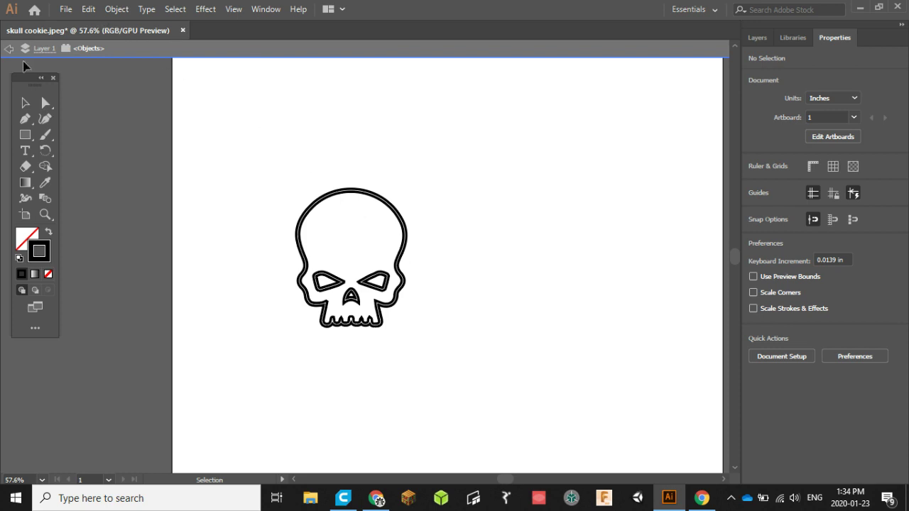
# Step: Export the double-outlined skull to Downloads as a PNG named "skull cookie 1" at 72 ppi with a transparent background
pyautogui.click(65, 9)
pyautogui.moveTo(88, 10)
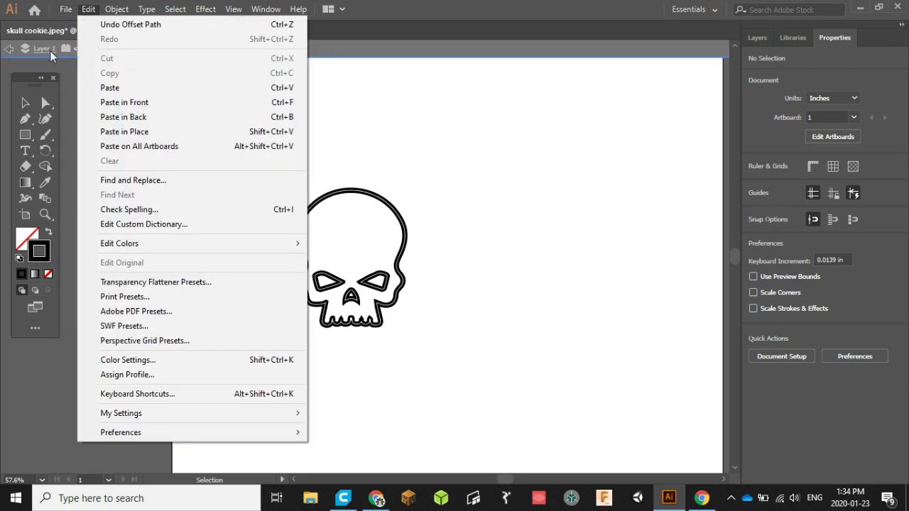
pyautogui.moveTo(90, 245)
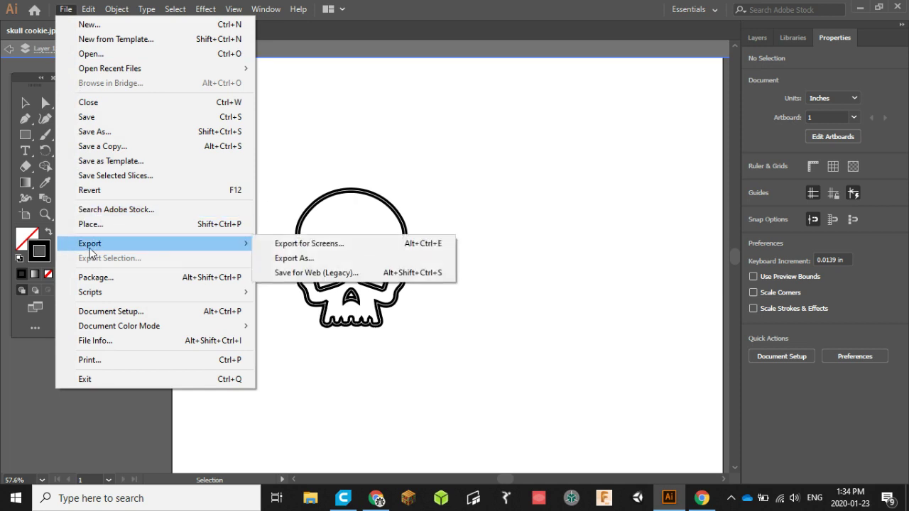
pyautogui.click(319, 257)
pyautogui.click(178, 266)
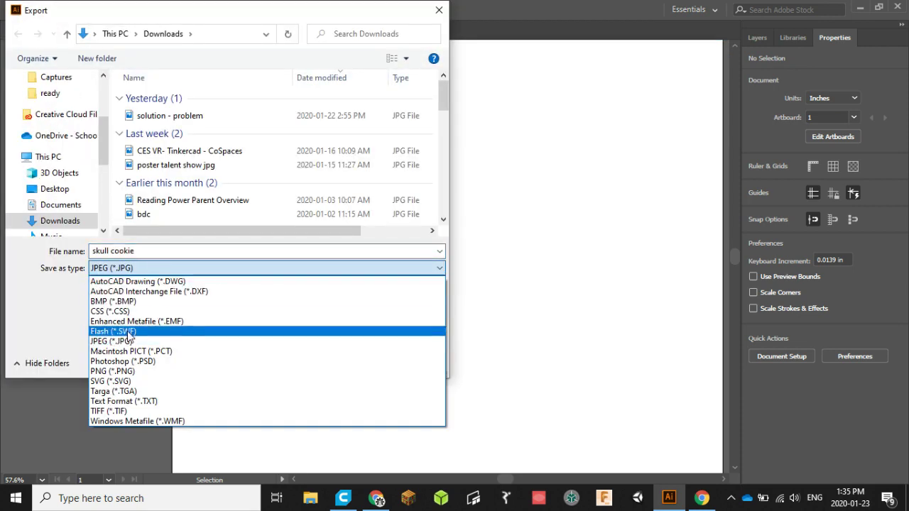
pyautogui.click(130, 371)
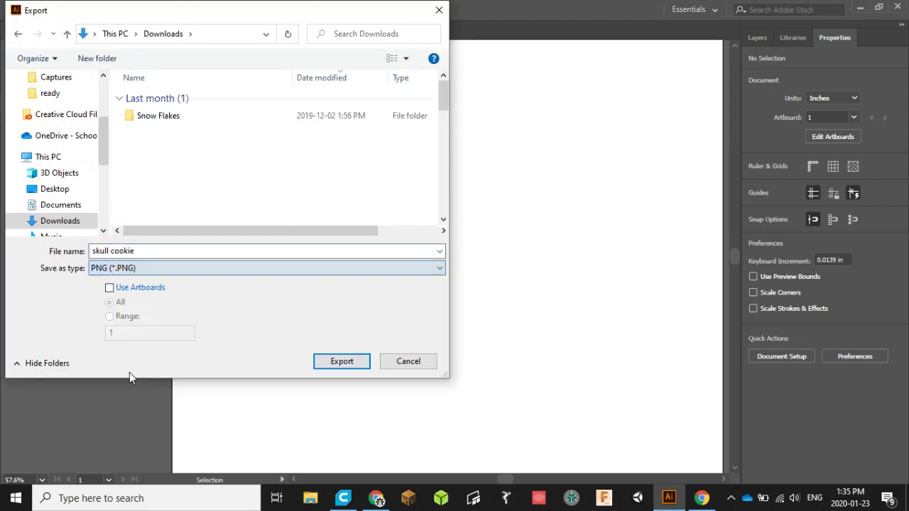
pyautogui.click(168, 252)
pyautogui.click(170, 253)
pyautogui.write('1')
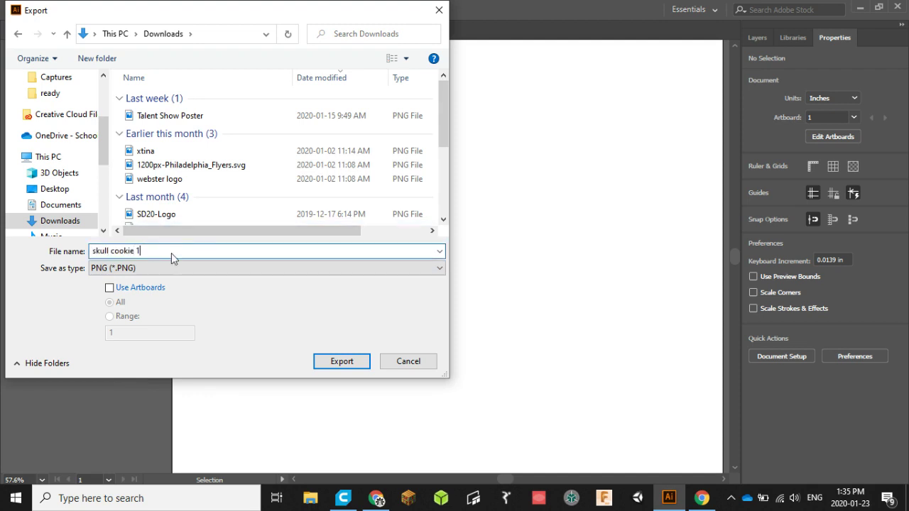
pyautogui.click(361, 365)
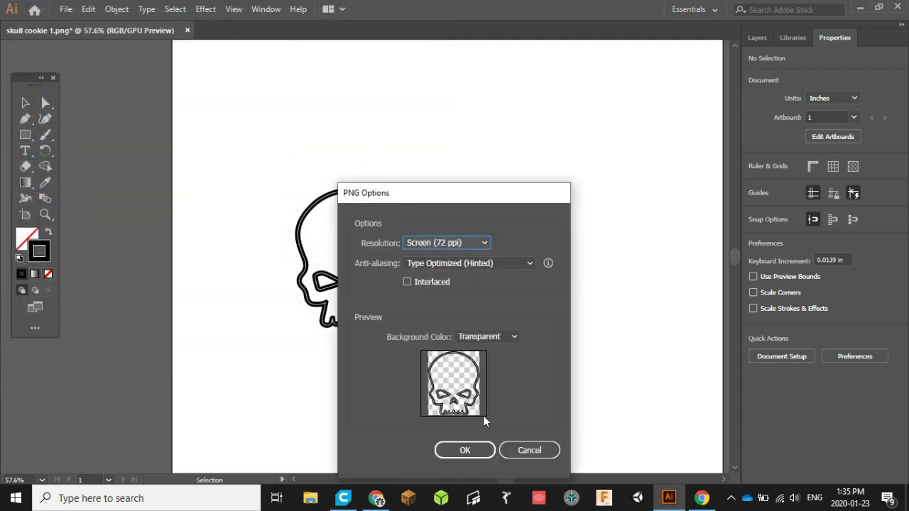
pyautogui.click(477, 448)
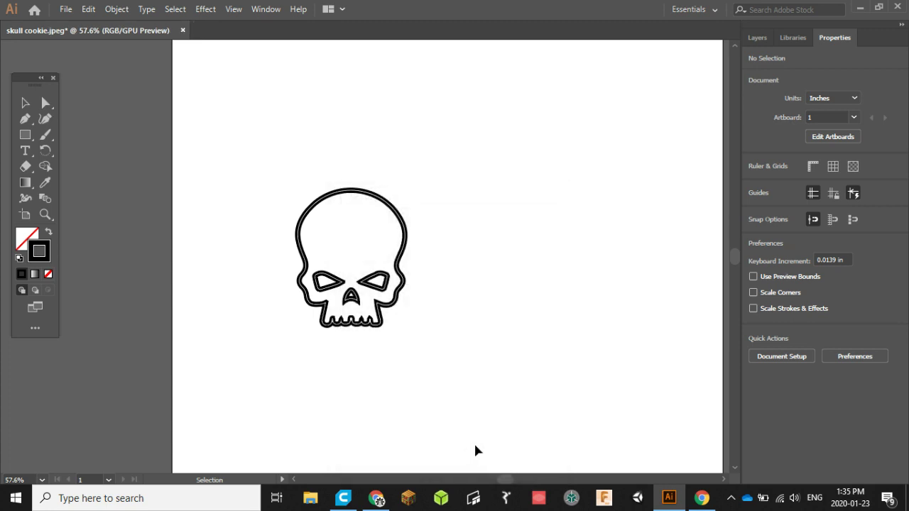
# Step: Open skull cookie.jpeg in a second document window and delete the skull artwork from it
pyautogui.click(66, 9)
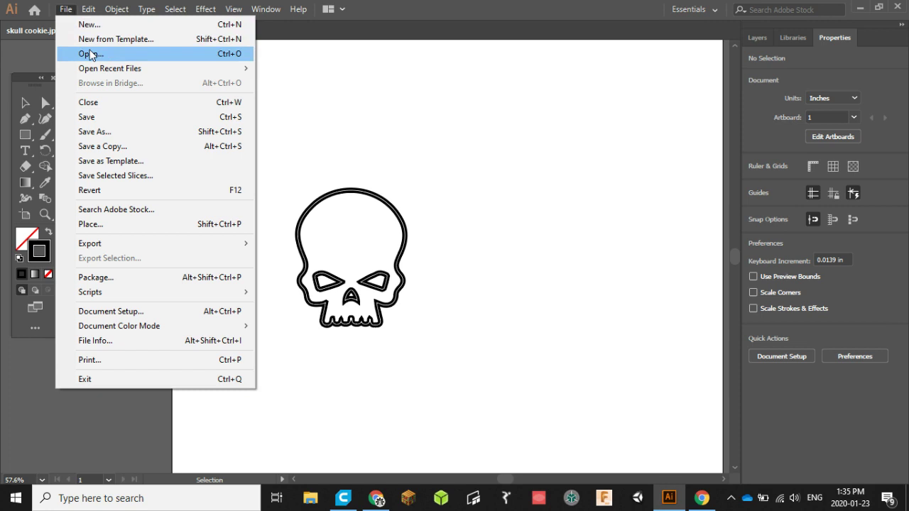
pyautogui.click(90, 54)
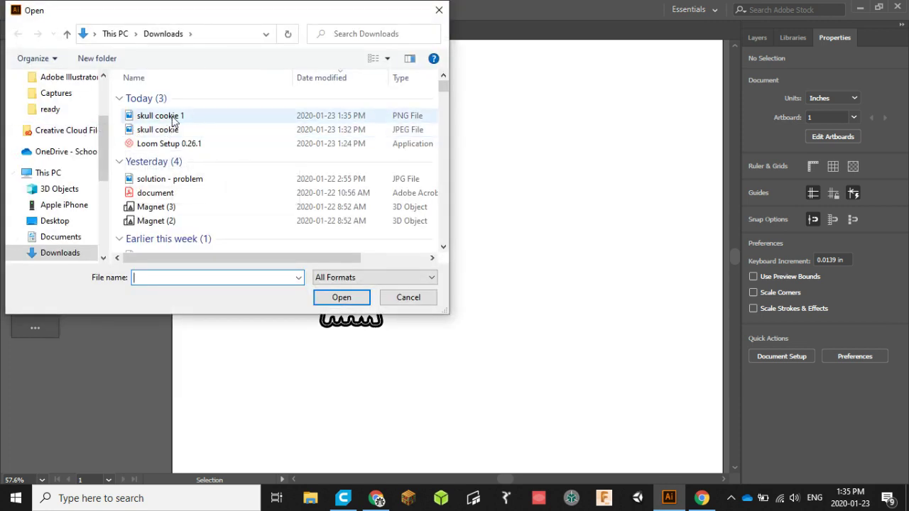
pyautogui.click(168, 131)
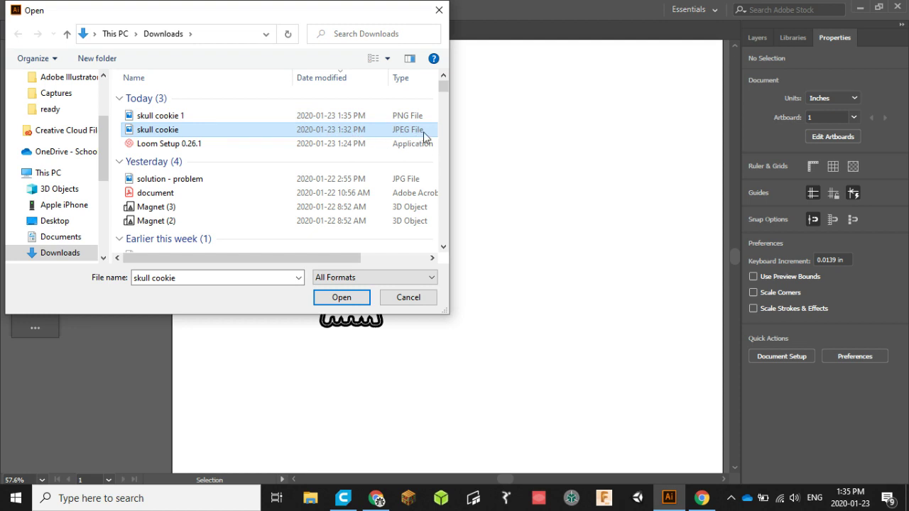
pyautogui.doubleClick(253, 132)
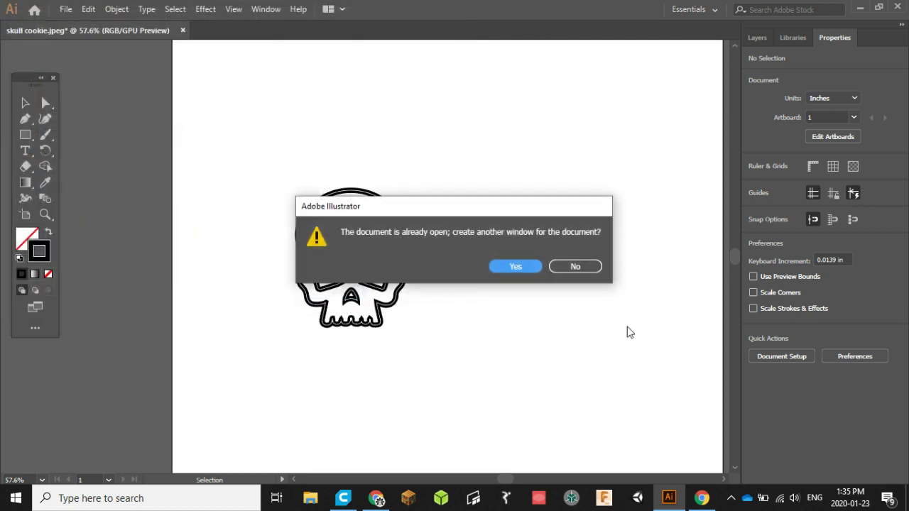
pyautogui.click(525, 268)
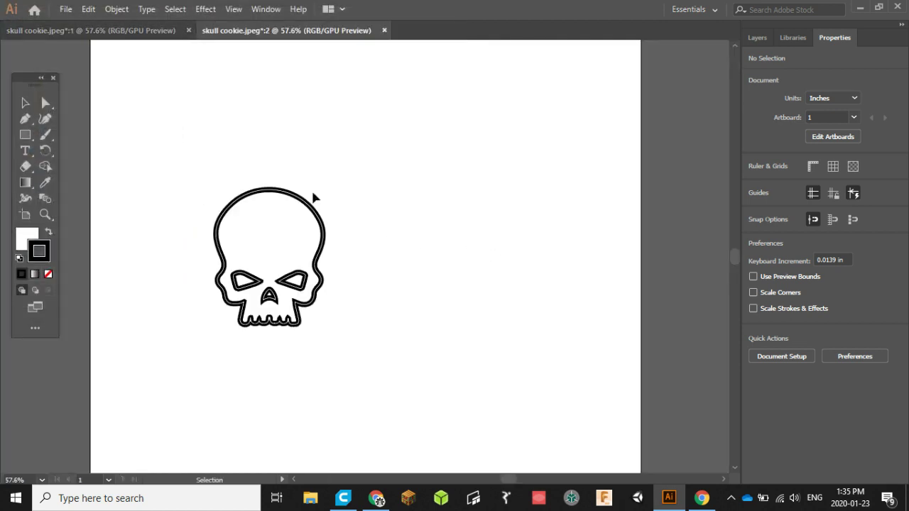
pyautogui.moveTo(163, 197); pyautogui.dragTo(407, 376)
pyautogui.press('Delete')
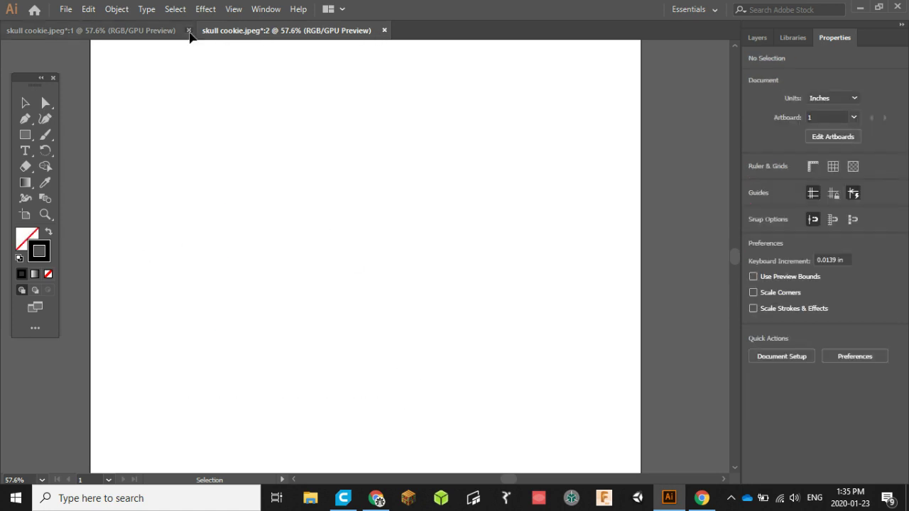
# Step: Close both skull cookie.jpeg windows without saving and reopen the original JPEG from Downloads
pyautogui.click(188, 31)
pyautogui.click(182, 31)
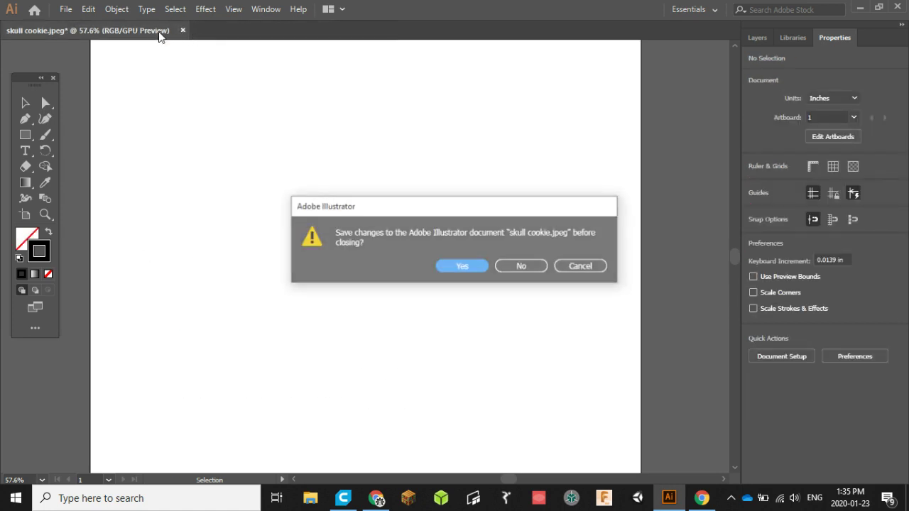
pyautogui.click(516, 264)
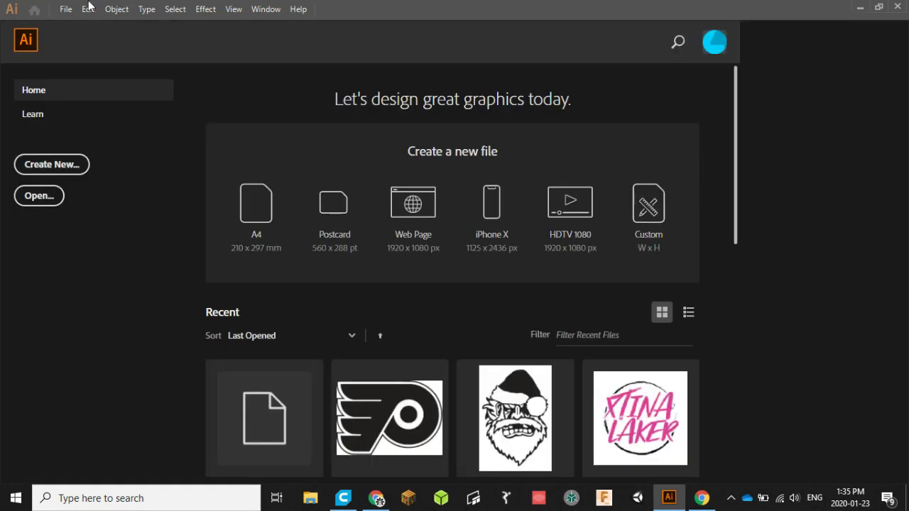
pyautogui.click(65, 9)
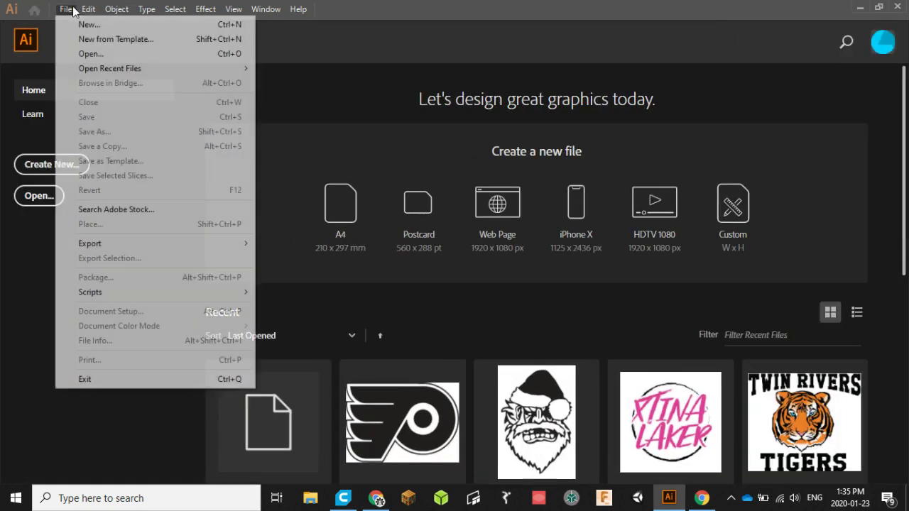
pyautogui.click(91, 54)
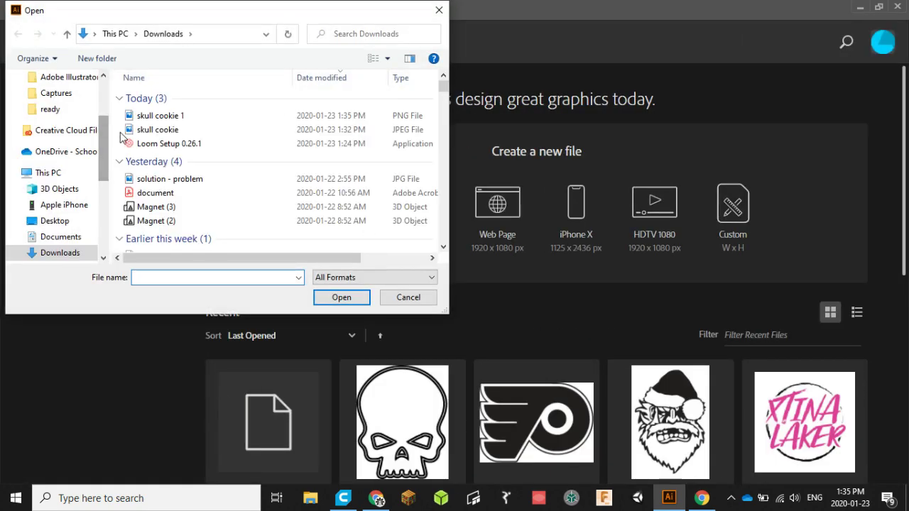
pyautogui.doubleClick(150, 131)
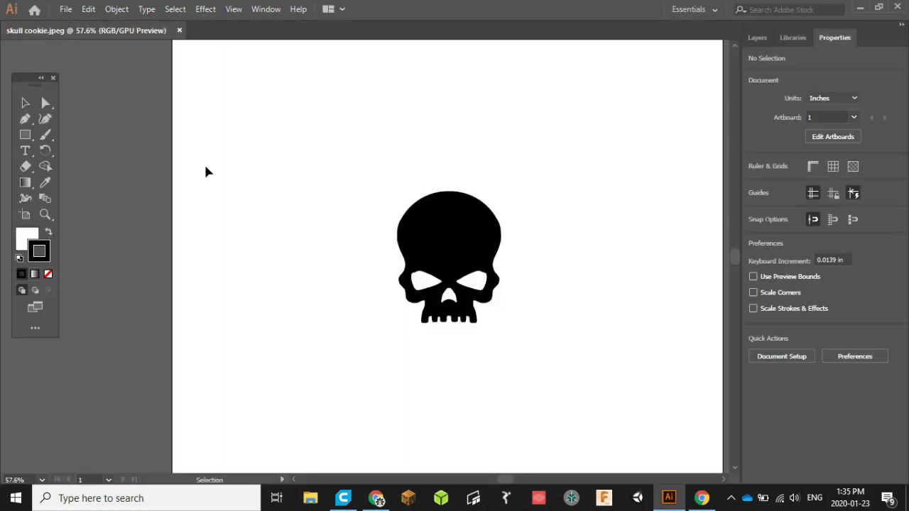
# Step: Image-trace the solid skull image with the default Black and White preset and expand the result
pyautogui.moveTo(365, 144); pyautogui.dragTo(626, 357)
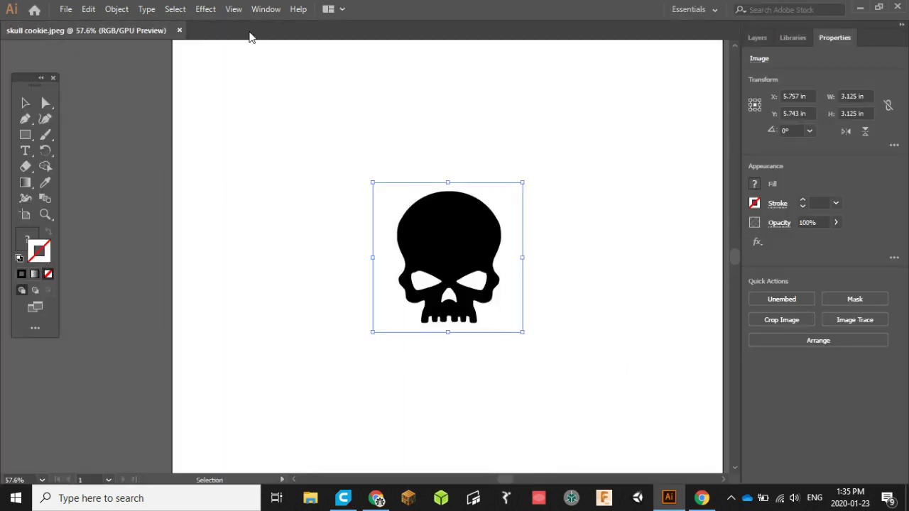
pyautogui.click(277, 13)
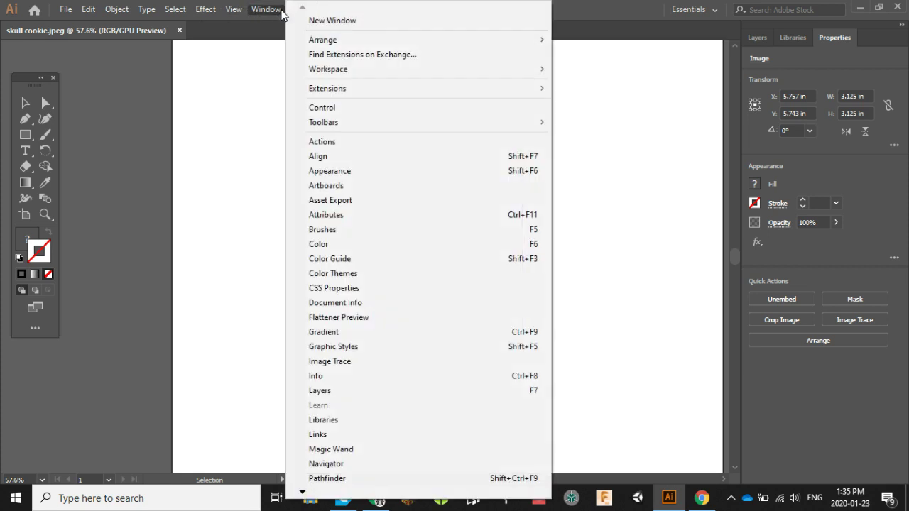
pyautogui.click(367, 361)
pyautogui.moveTo(433, 263); pyautogui.dragTo(437, 264)
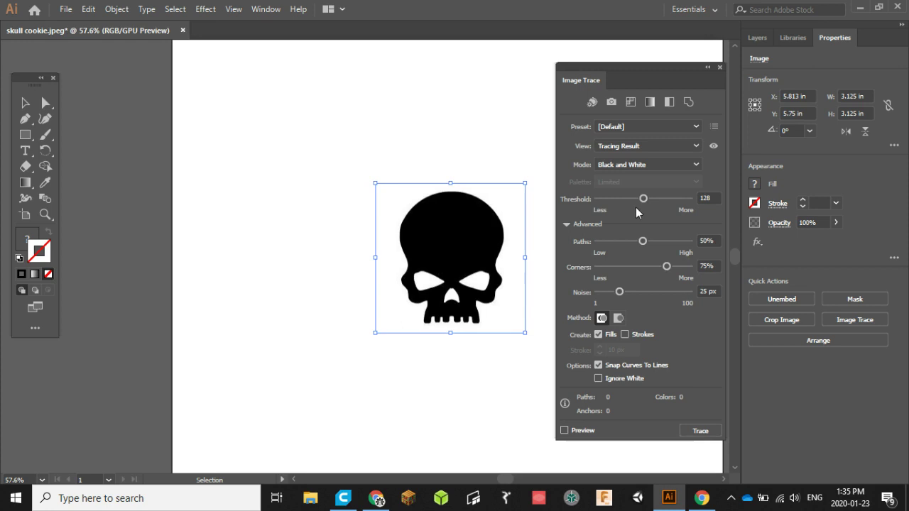
pyautogui.click(700, 430)
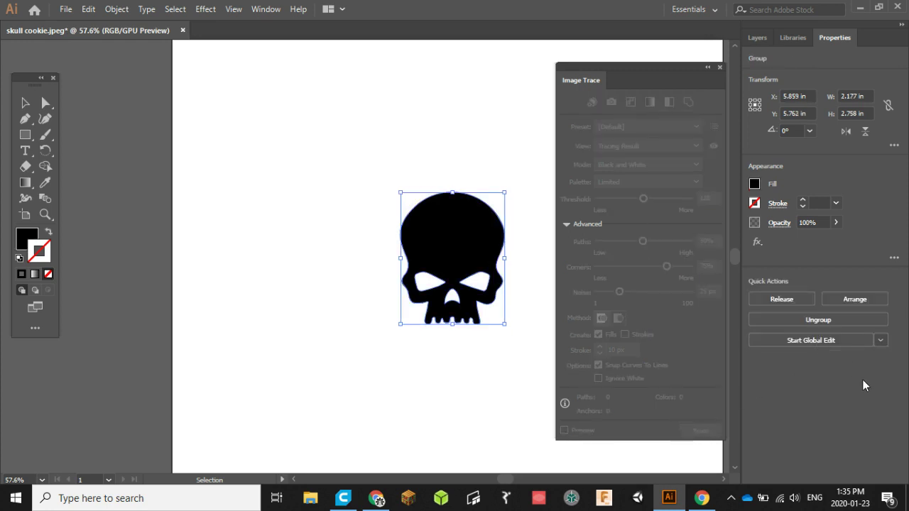
# Step: Ungroup the traced skull and select the solid black skull as a compound path
pyautogui.click(820, 320)
pyautogui.click(381, 178)
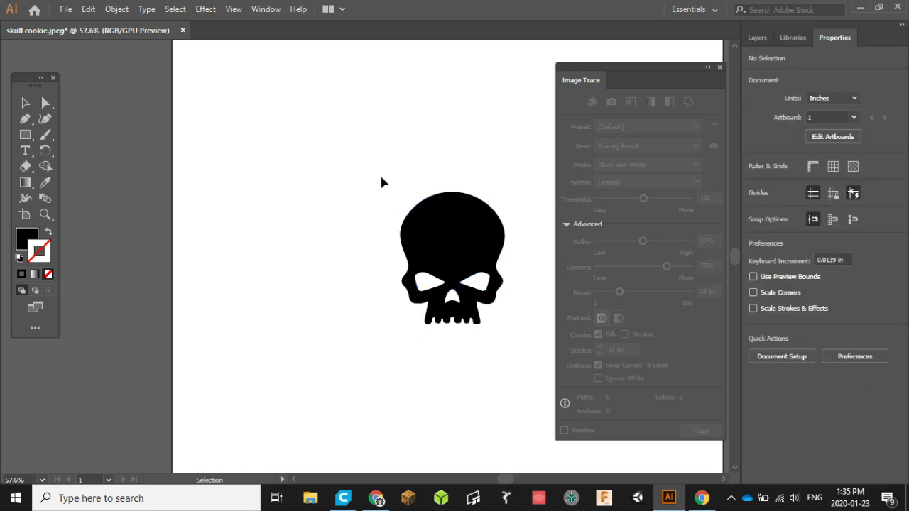
pyautogui.click(452, 234)
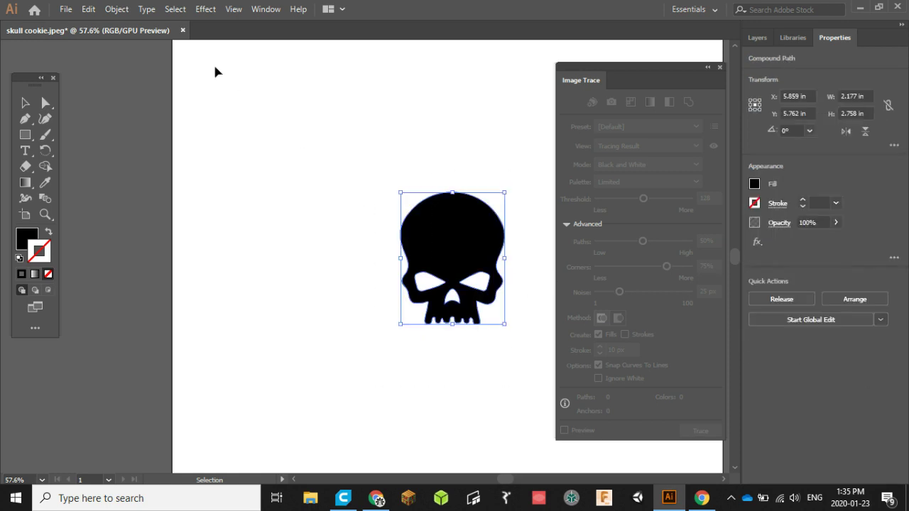
# Step: Export the solid skull artwork to Downloads as a PNG named skull cookie
pyautogui.click(66, 12)
pyautogui.moveTo(128, 245)
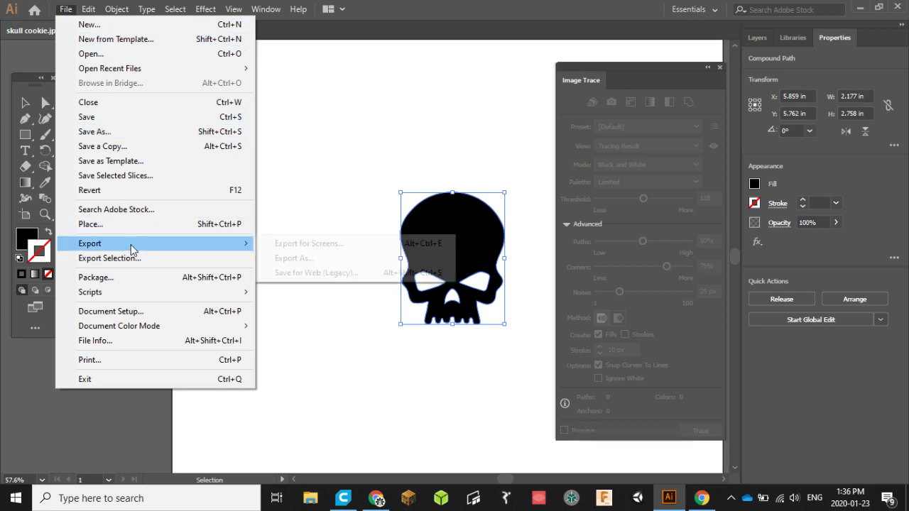
pyautogui.click(350, 259)
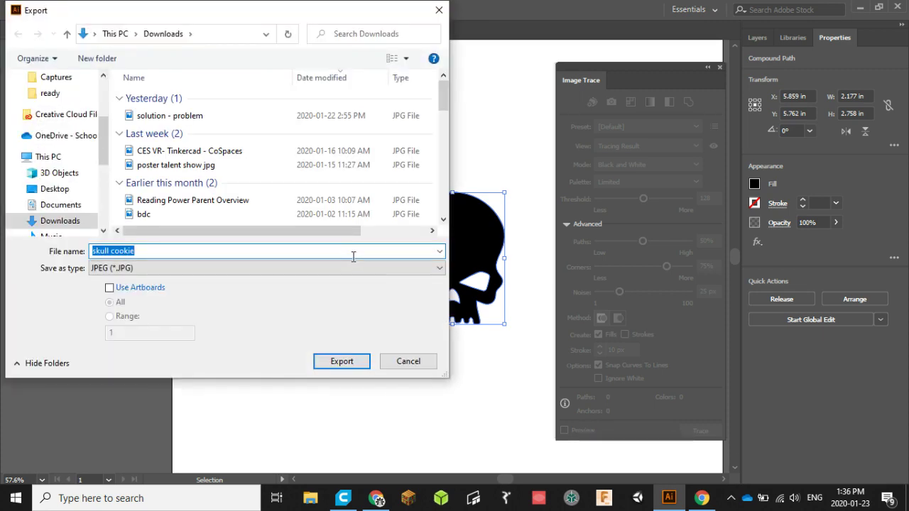
pyautogui.click(186, 268)
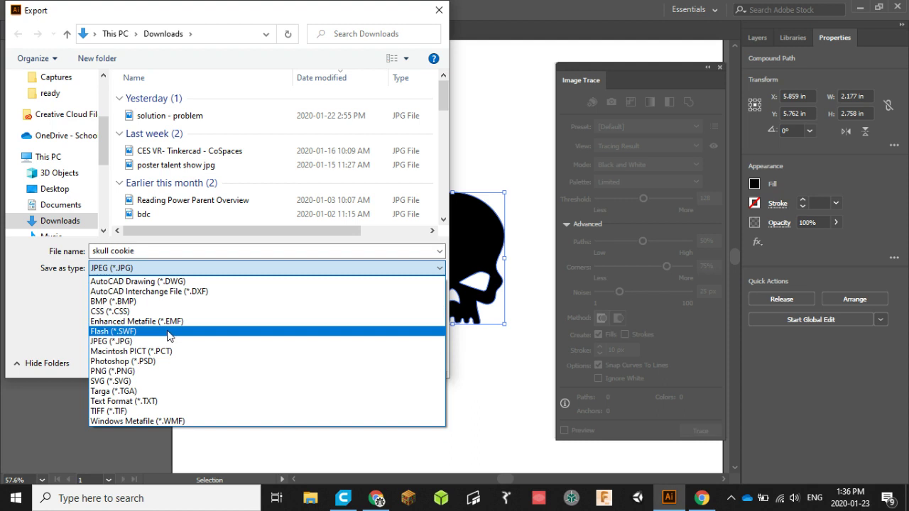
pyautogui.click(164, 370)
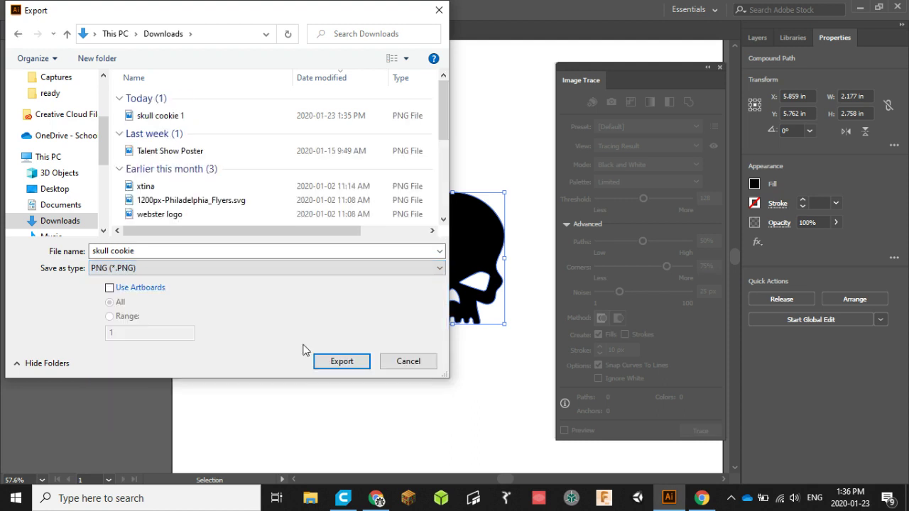
pyautogui.click(341, 361)
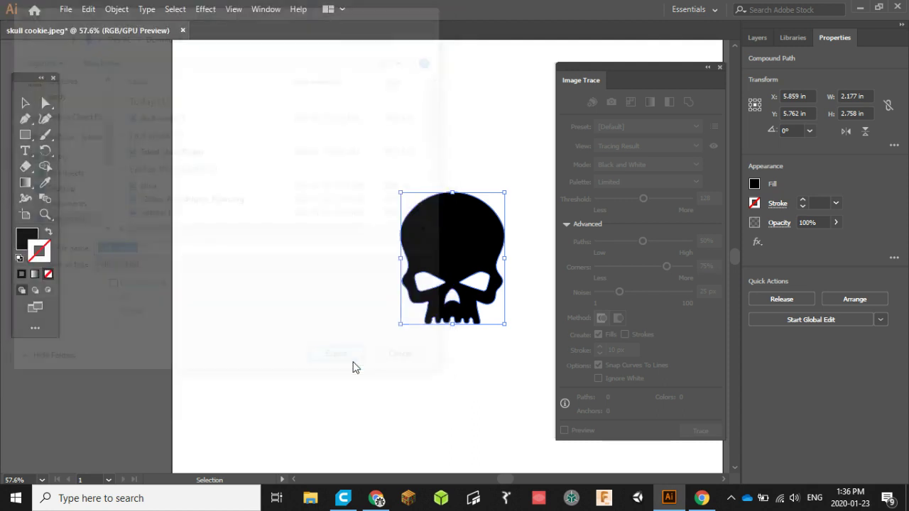
pyautogui.click(459, 450)
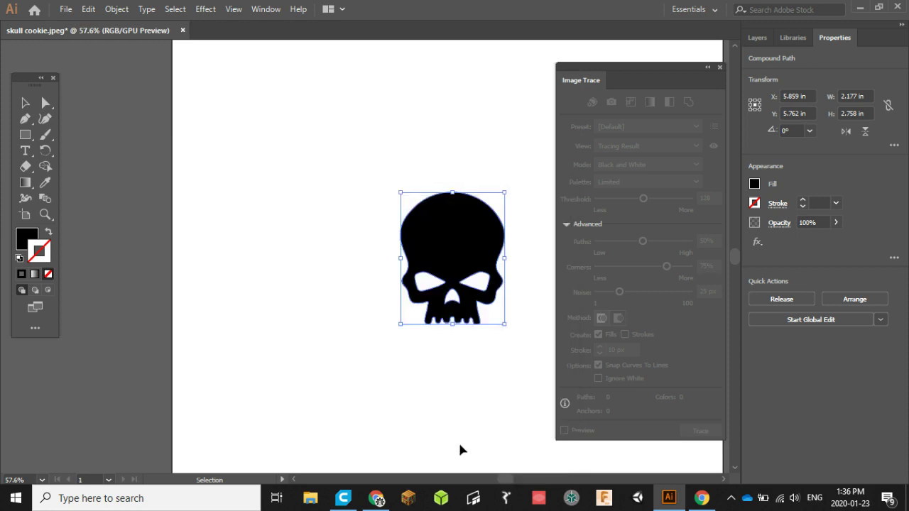
# Step: Close the Image Trace settings and deselect the skull
pyautogui.click(719, 67)
pyautogui.click(653, 148)
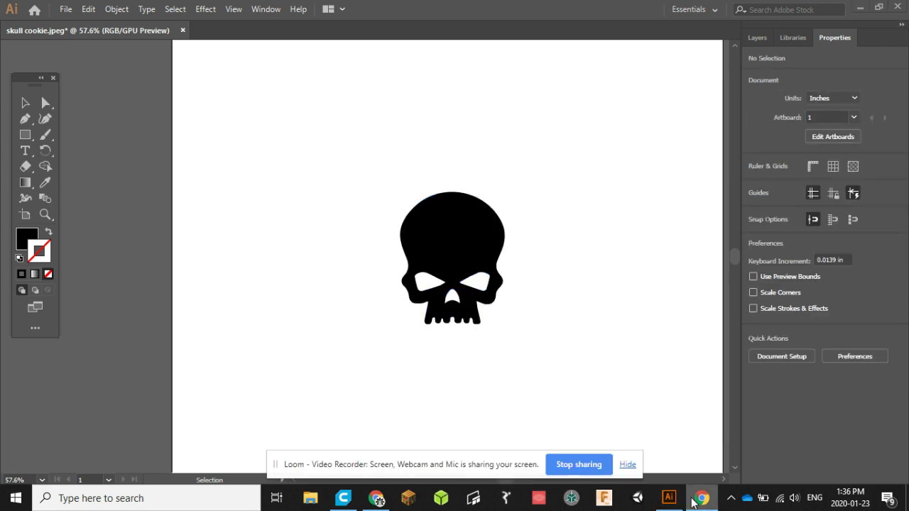
pyautogui.click(627, 465)
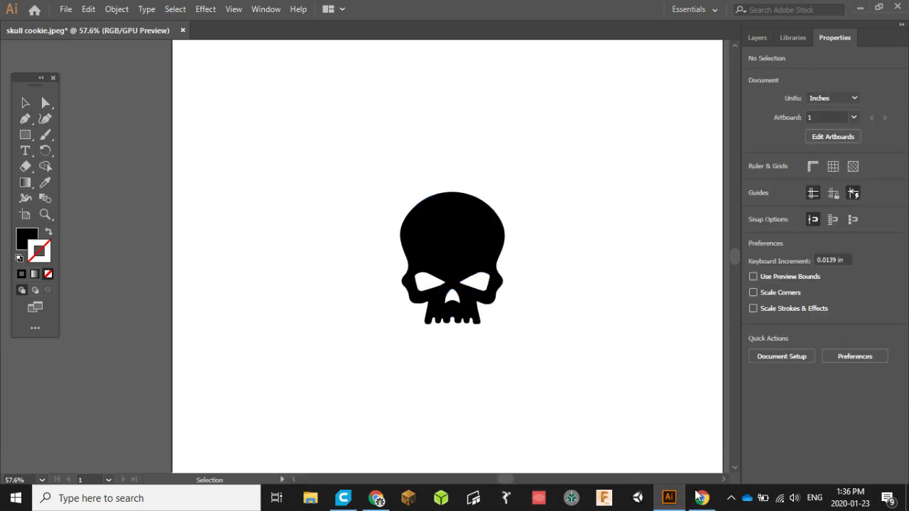
# Step: Switch to Tinkercad in the browser, create a new design and name it Cookie Cutter Skull
pyautogui.click(859, 9)
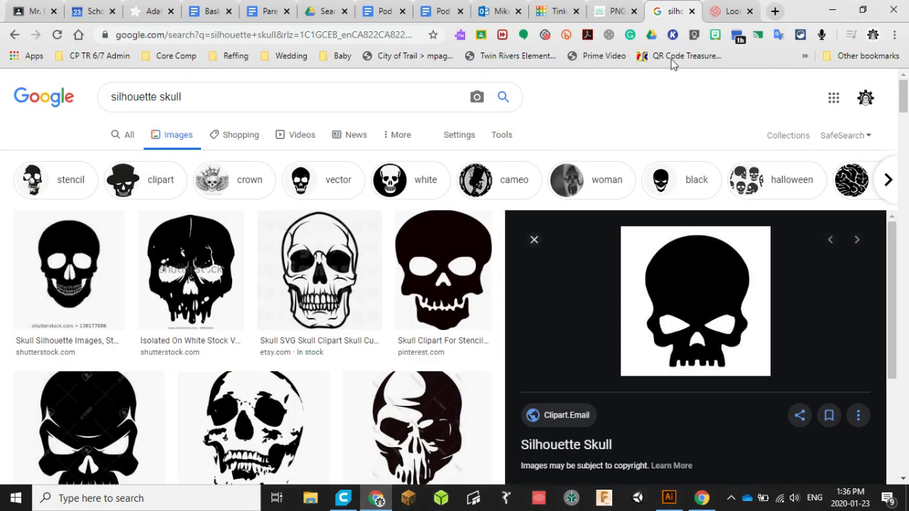
pyautogui.click(555, 11)
pyautogui.click(240, 236)
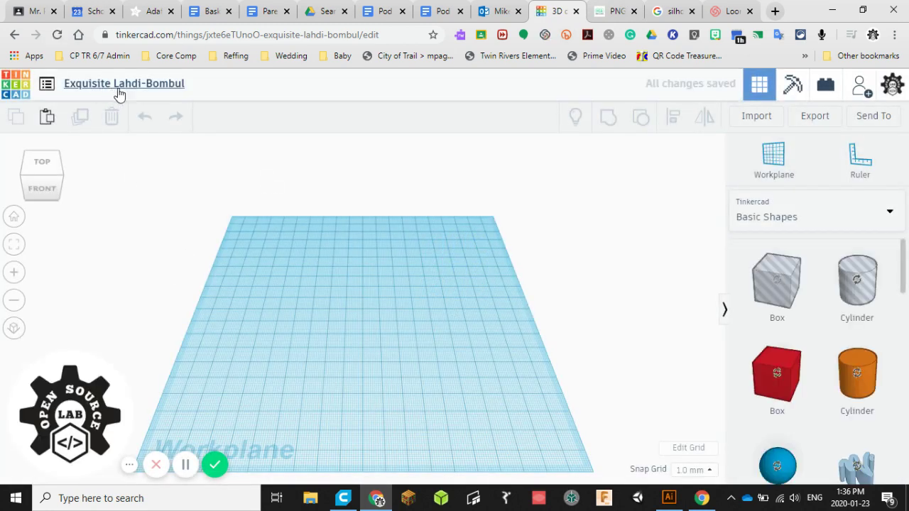
pyautogui.click(122, 84)
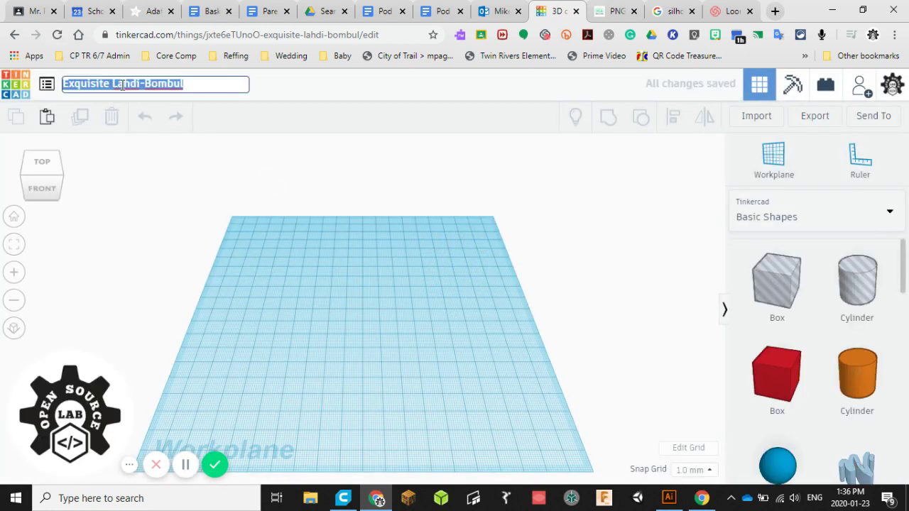
pyautogui.write('Cookie Cutt')
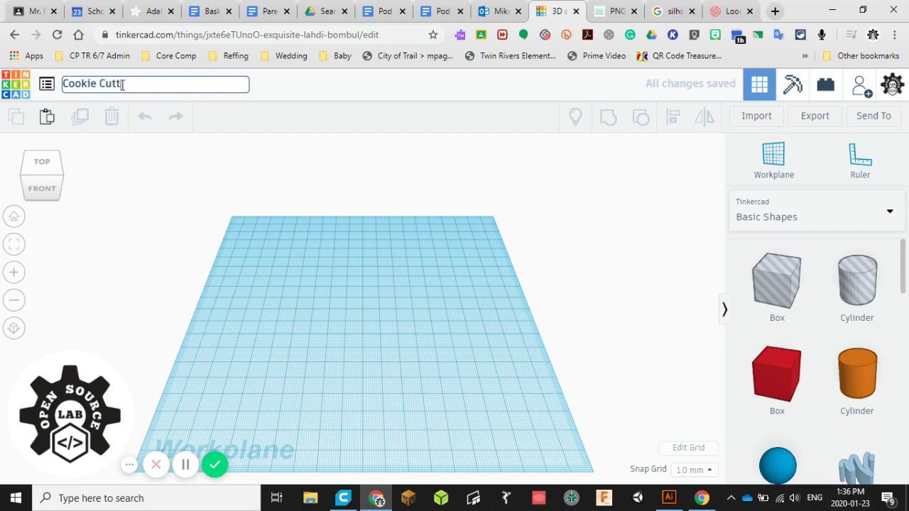
pyautogui.write('er Skull')
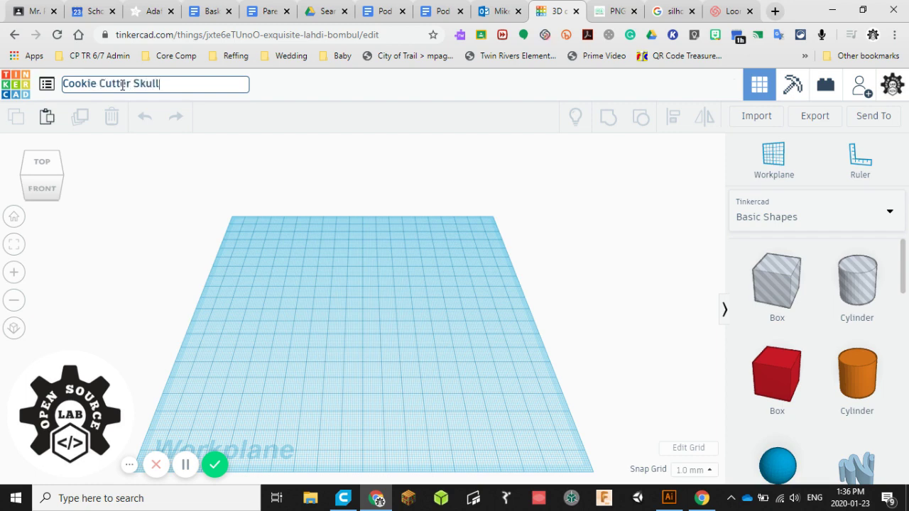
pyautogui.press('Return')
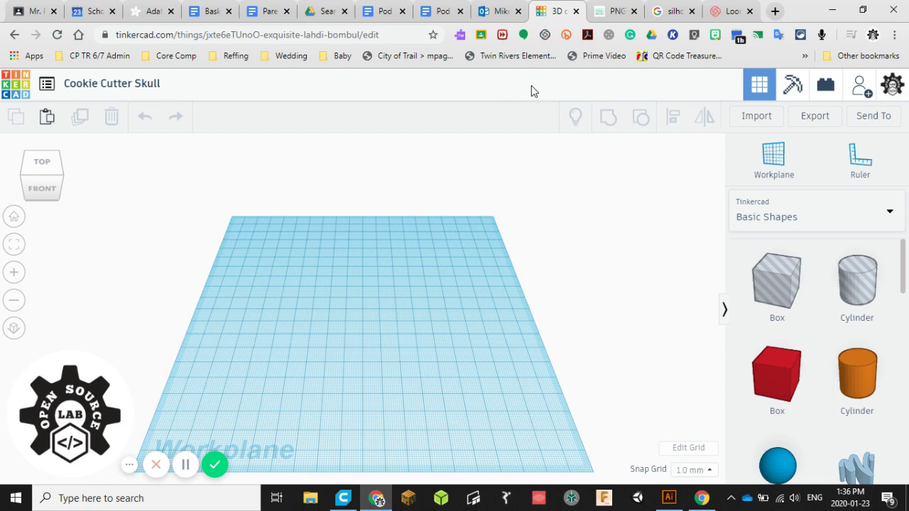
# Step: Switch to the pngtosvg.com converter and upload the skull cookie PNG from Downloads
pyautogui.click(616, 20)
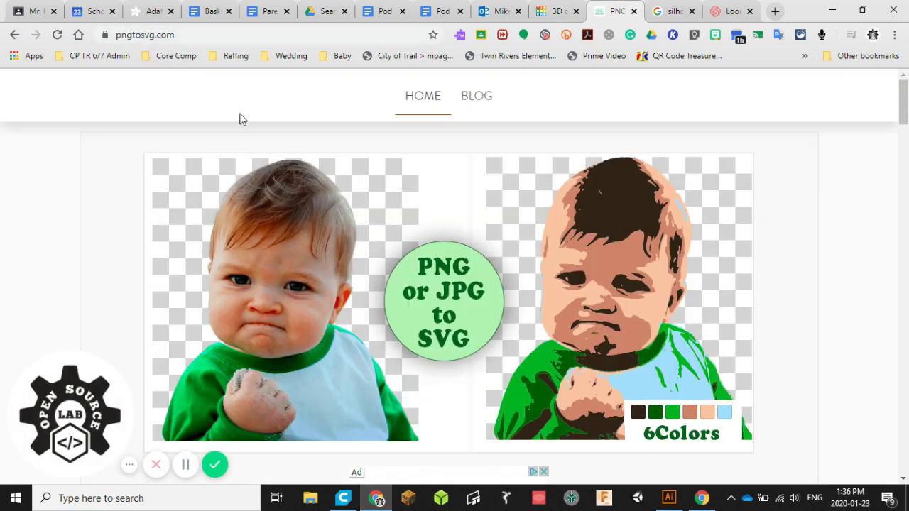
pyautogui.scroll(-8, 246, 217)
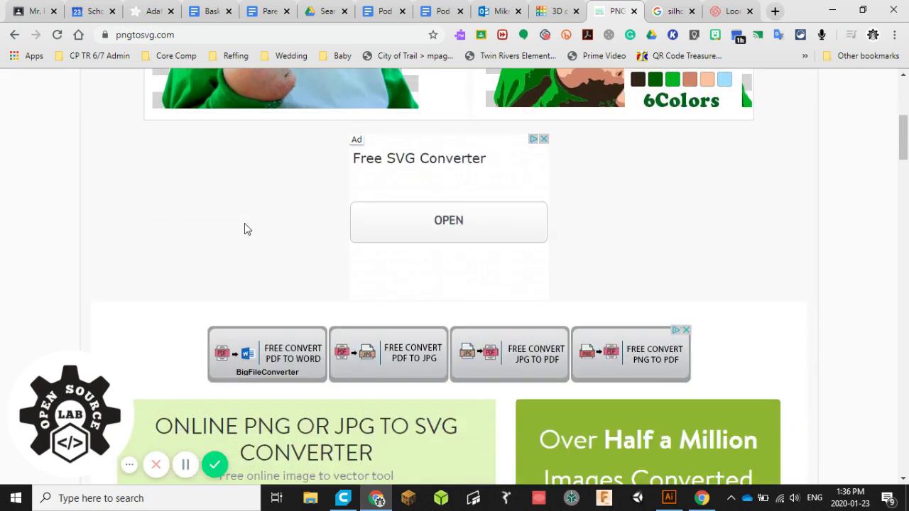
pyautogui.scroll(-7, 246, 229)
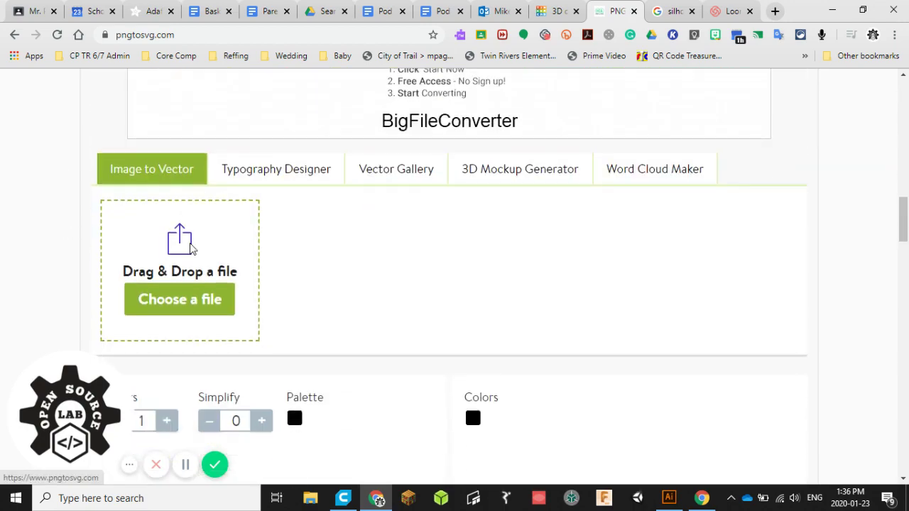
pyautogui.click(181, 303)
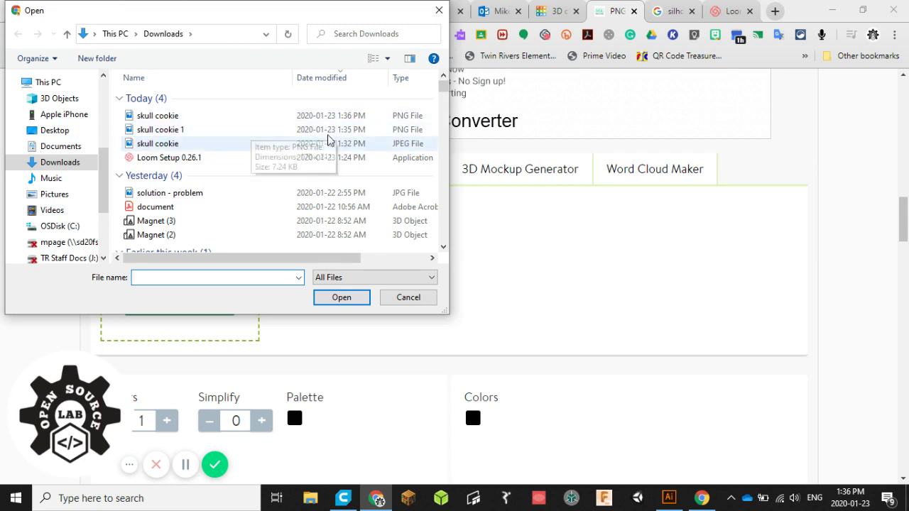
pyautogui.click(337, 117)
pyautogui.click(365, 301)
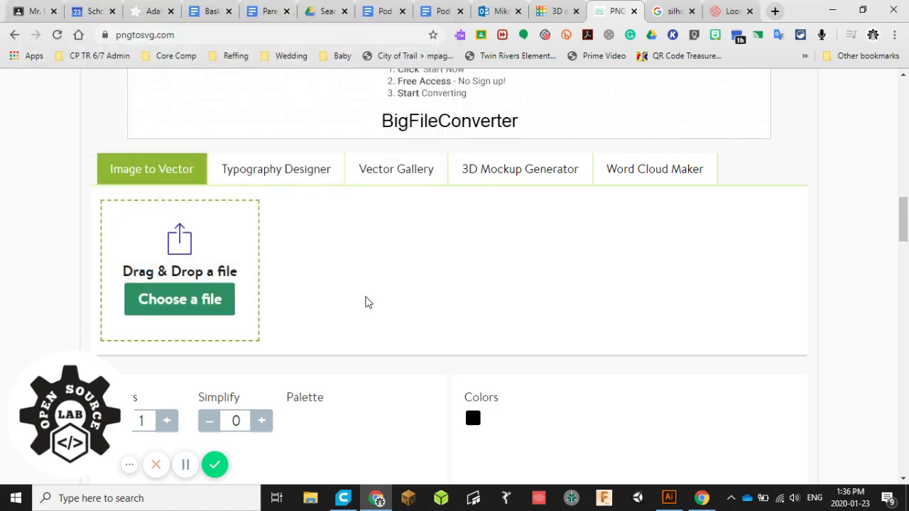
# Step: Generate the vector of the solid skull and download it to Downloads as image2vector 1 in SVG format
pyautogui.scroll(-2, 170, 327)
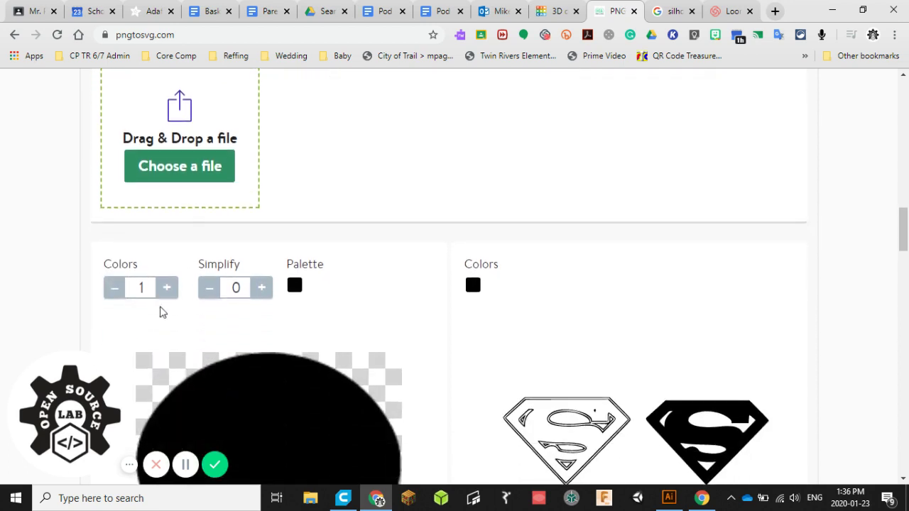
pyautogui.scroll(-2, 177, 284)
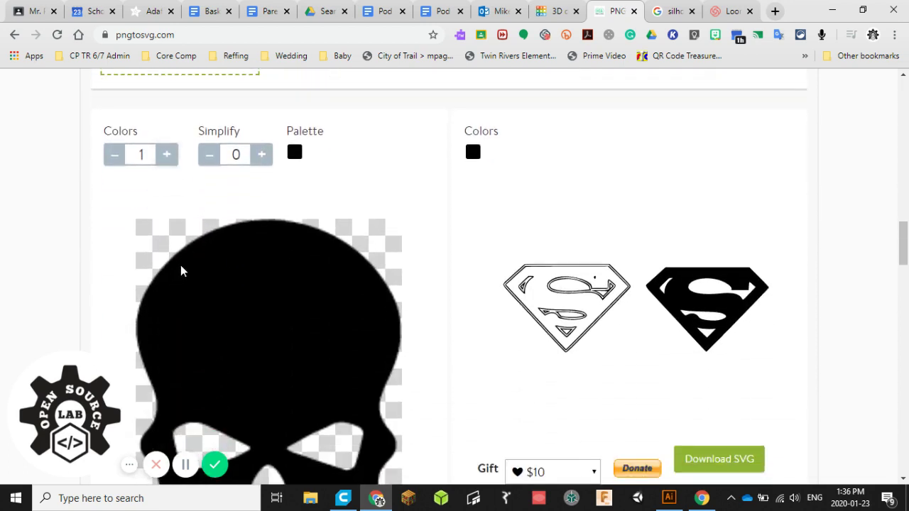
pyautogui.scroll(1, 181, 271)
pyautogui.scroll(-4, 185, 273)
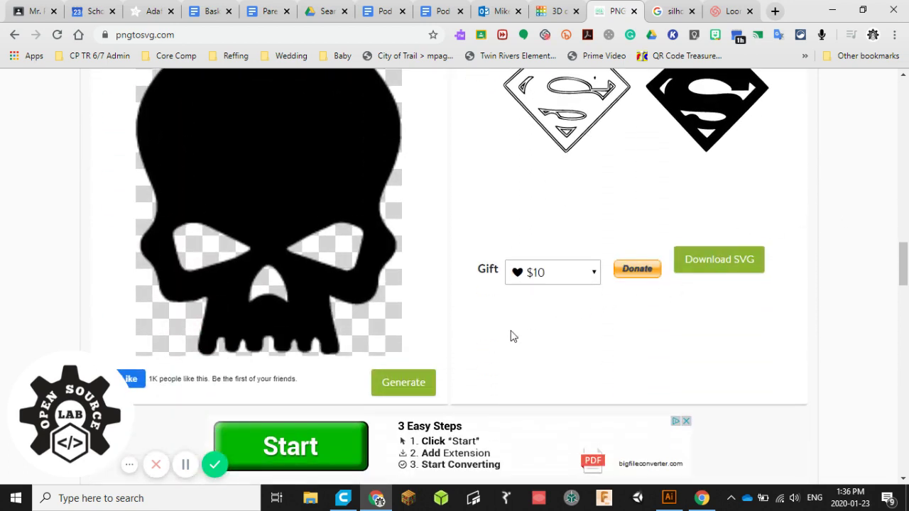
pyautogui.click(398, 389)
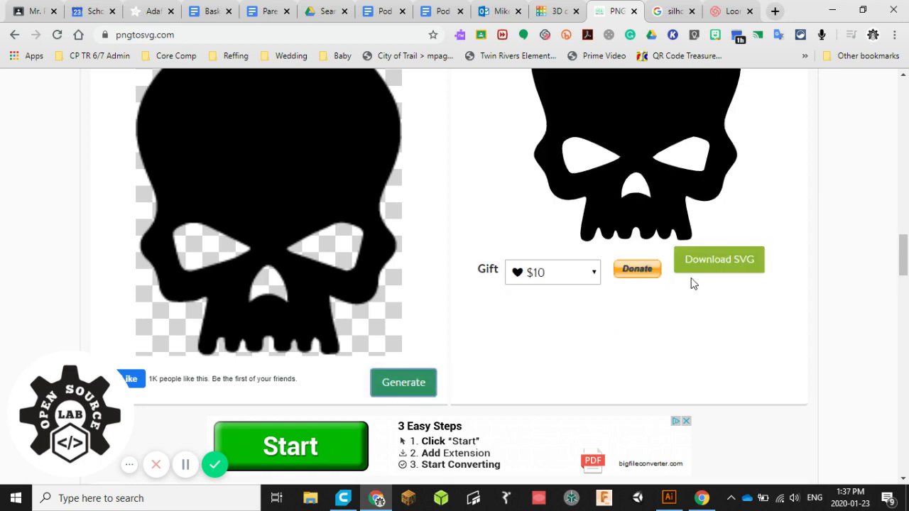
pyautogui.click(706, 260)
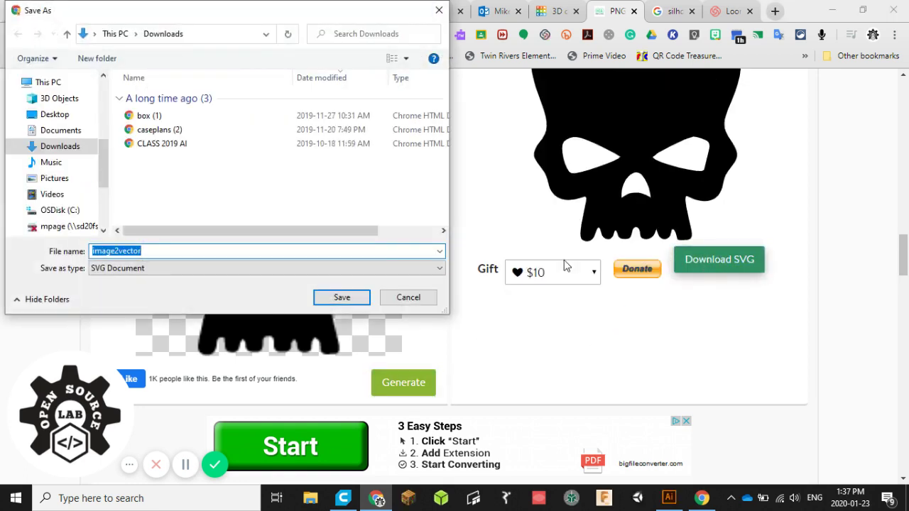
pyautogui.click(183, 253)
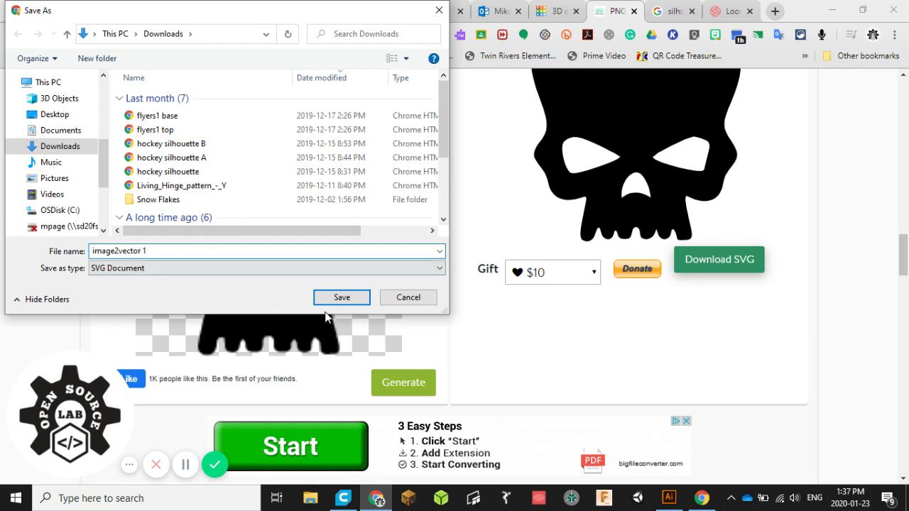
pyautogui.click(346, 298)
# Step: Upload the skull cookie 1 PNG outline to the converter and generate its vector version
pyautogui.scroll(5, 270, 304)
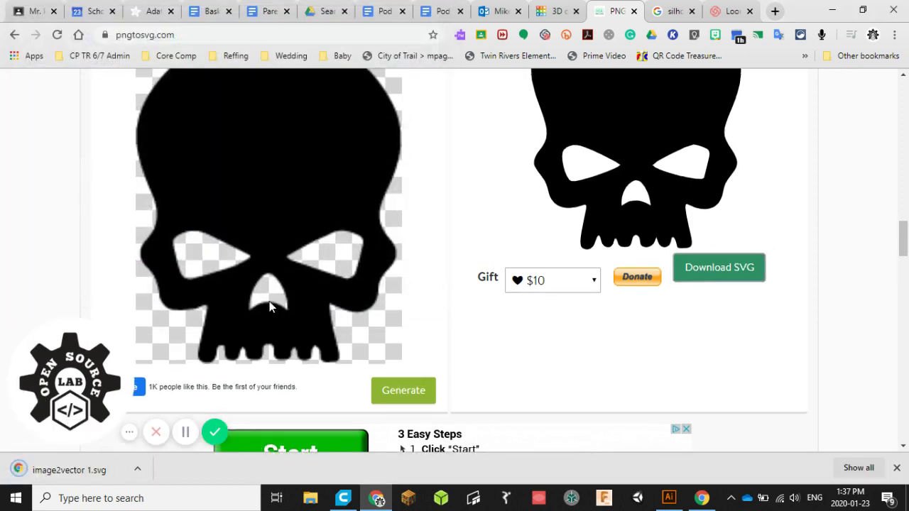
pyautogui.click(203, 298)
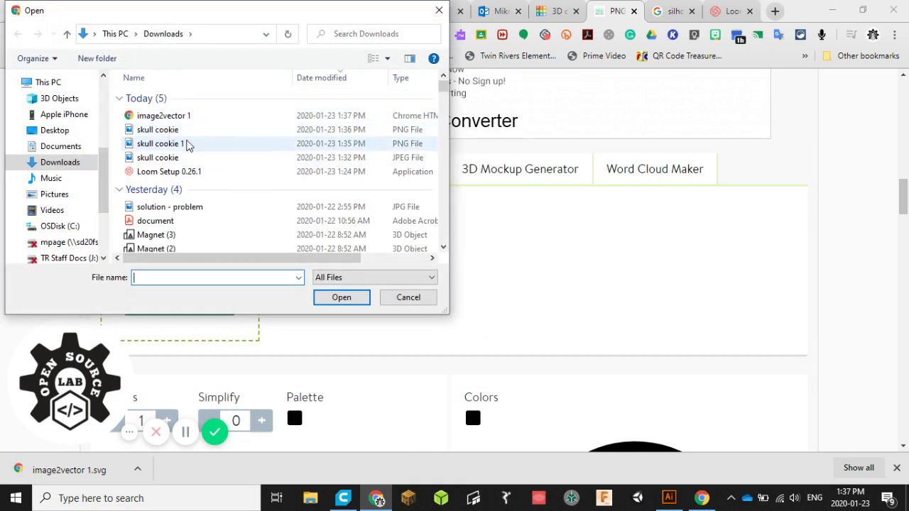
pyautogui.doubleClick(183, 144)
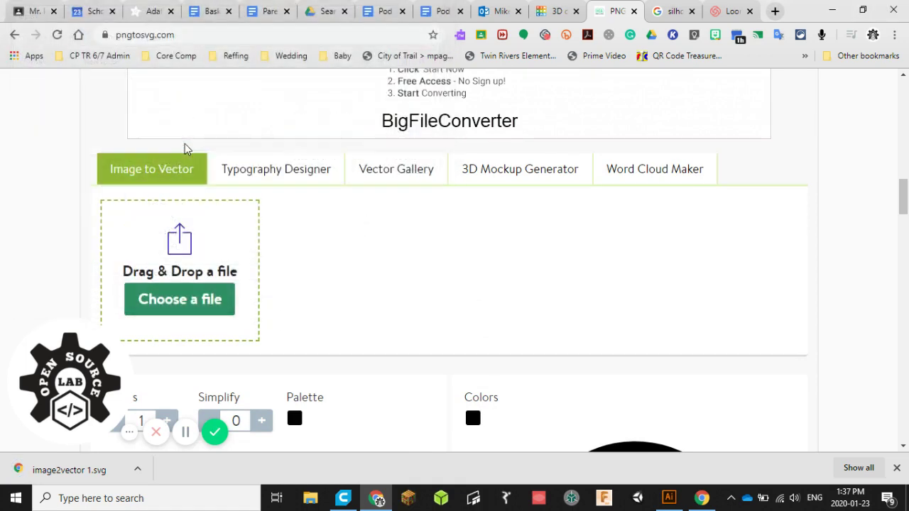
pyautogui.scroll(-6, 314, 227)
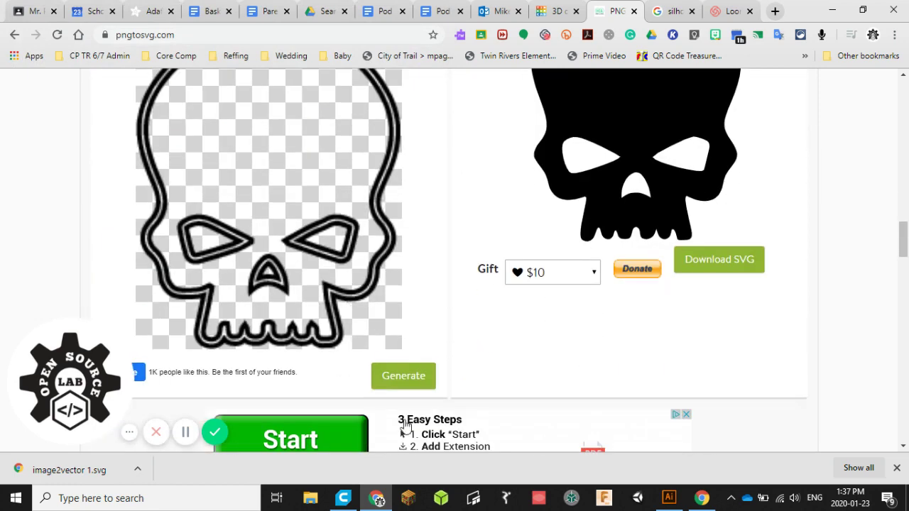
pyautogui.click(403, 376)
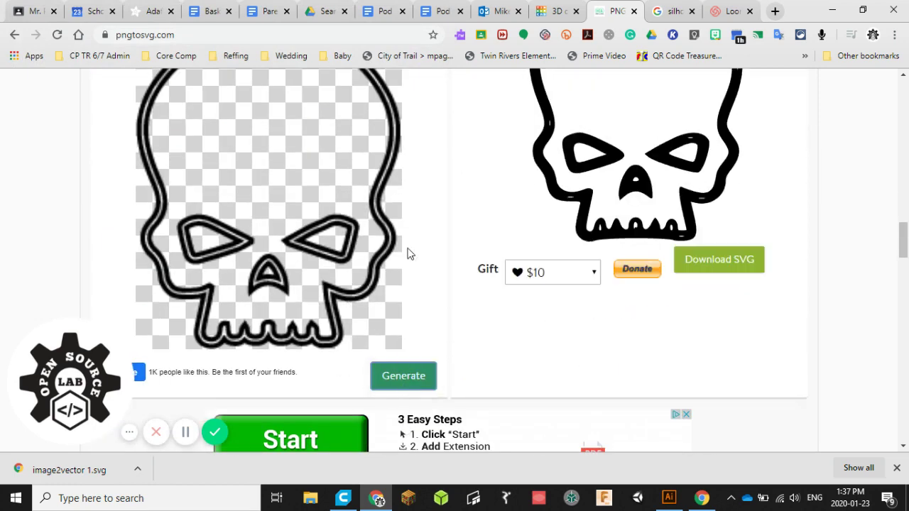
# Step: Download the outline skull SVG to Downloads as image2vector 2
pyautogui.click(697, 260)
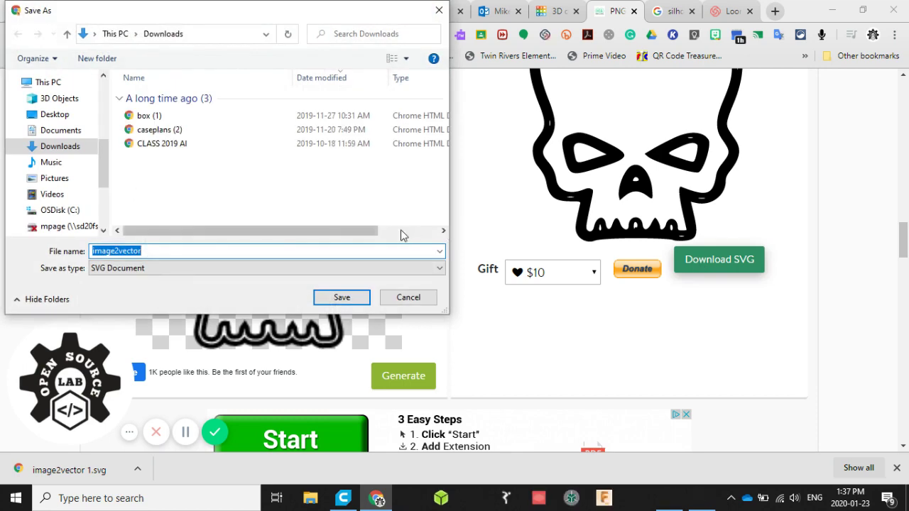
pyautogui.click(170, 250)
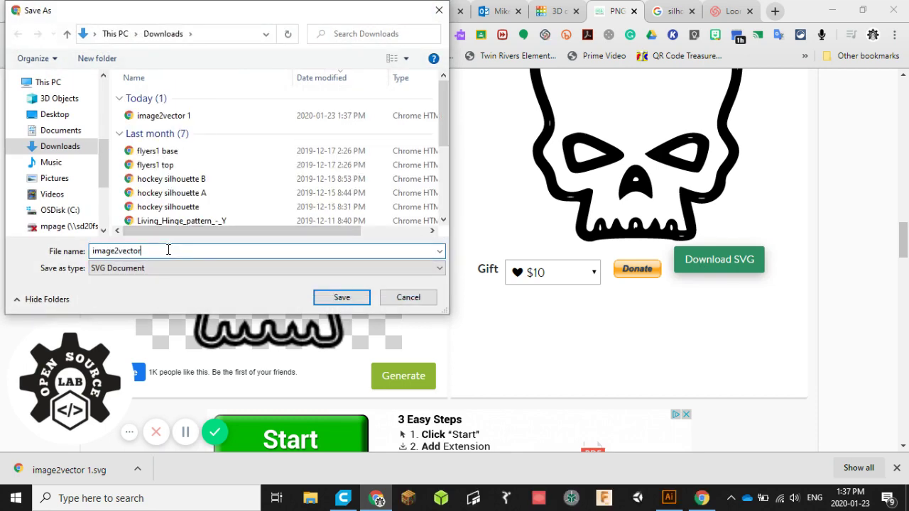
pyautogui.write('2')
pyautogui.click(346, 297)
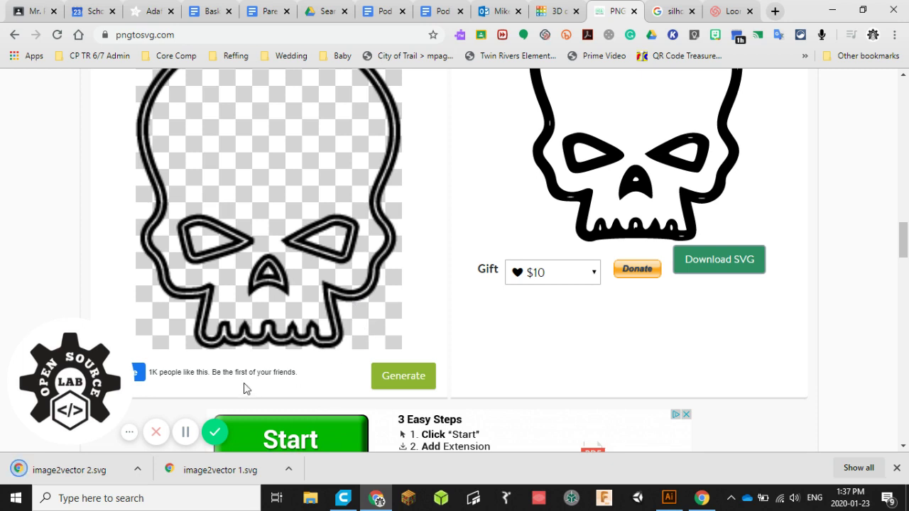
# Step: Switch to the Tinkercad design and import image2vector 2.svg from Downloads, centred on the artboard at scale 100
pyautogui.click(543, 13)
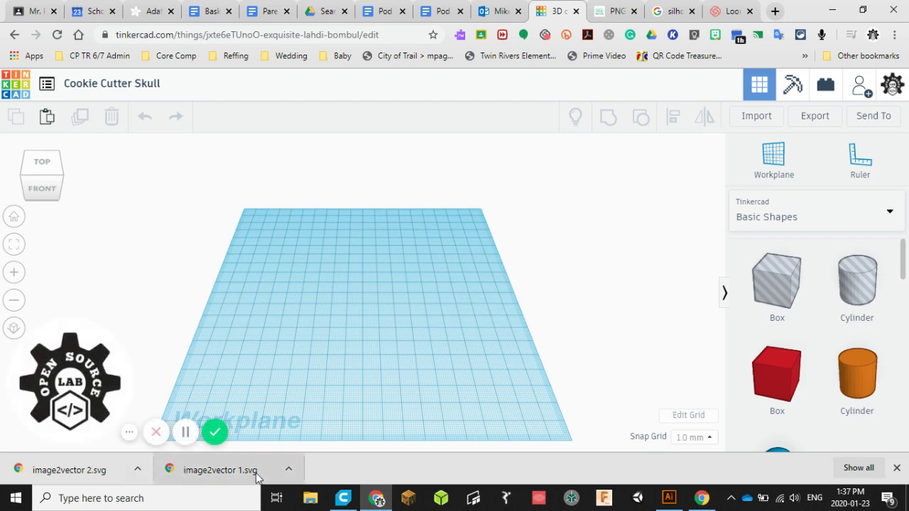
pyautogui.click(757, 118)
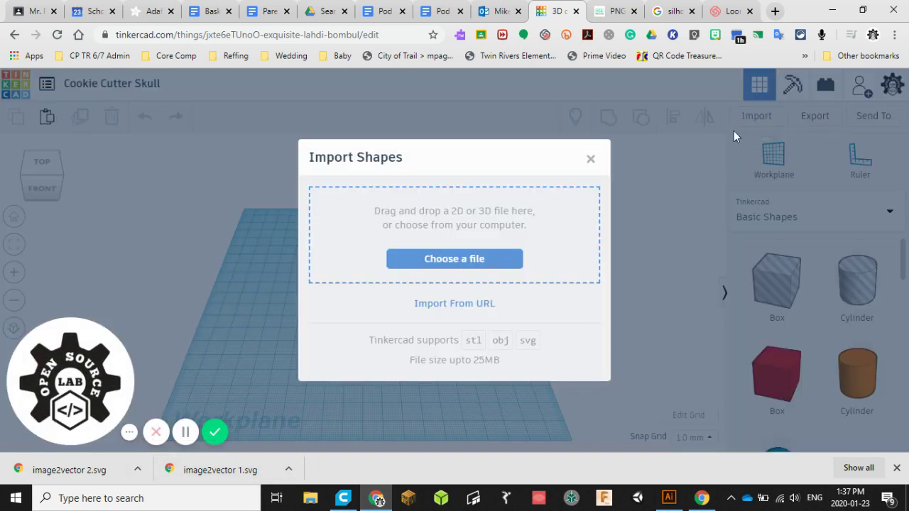
pyautogui.click(488, 264)
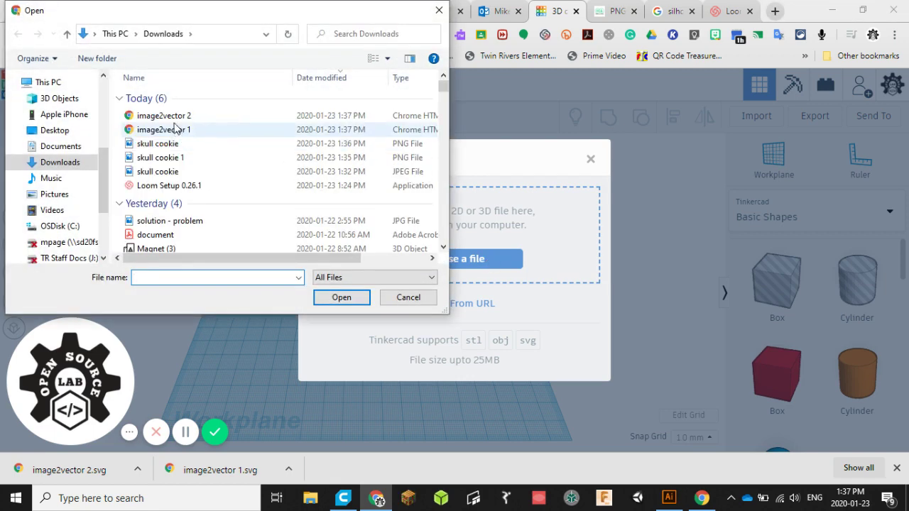
pyautogui.click(175, 118)
pyautogui.click(341, 297)
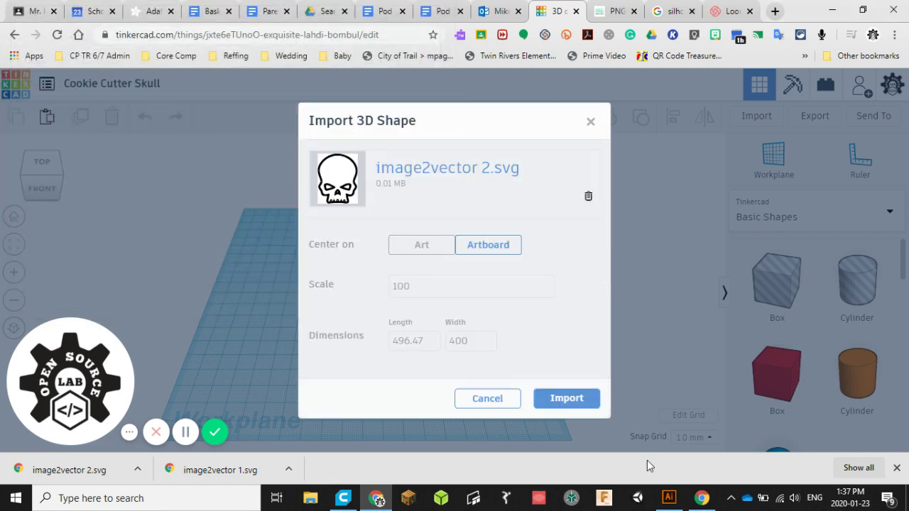
pyautogui.click(559, 398)
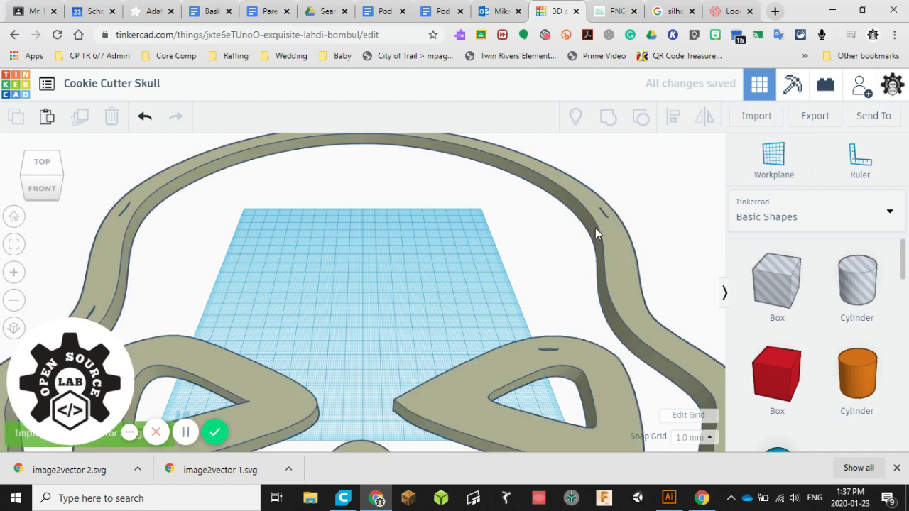
# Step: Move the outline skull to the left, away from the workplane's centre, and start another shape import
pyautogui.scroll(-5, 392, 387)
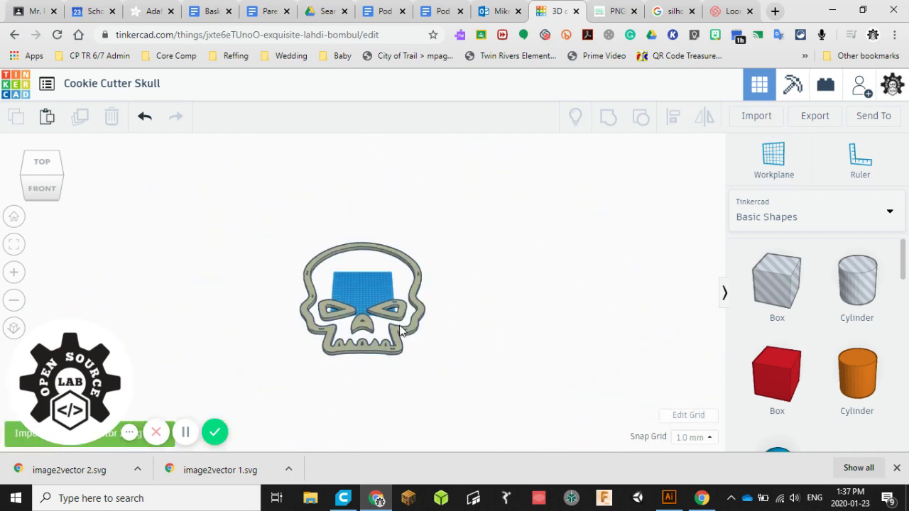
pyautogui.moveTo(403, 335); pyautogui.dragTo(294, 321)
pyautogui.click(756, 116)
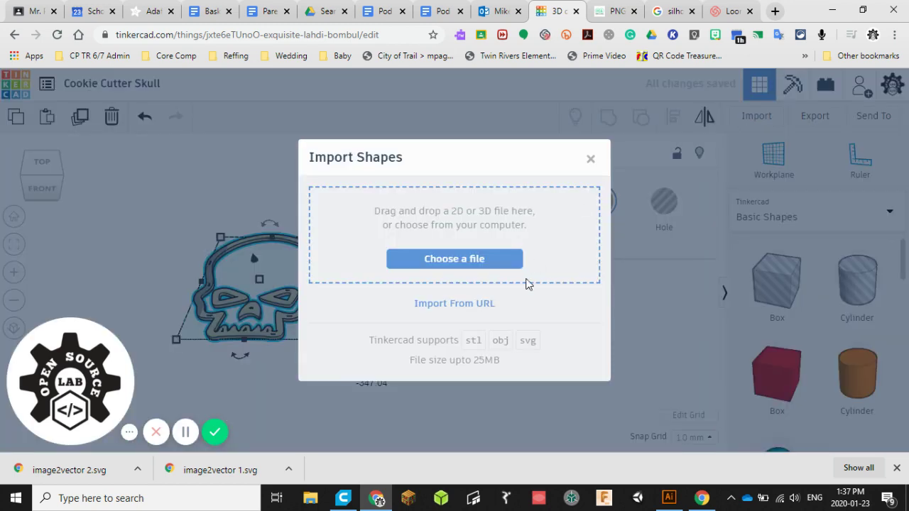
pyautogui.click(501, 262)
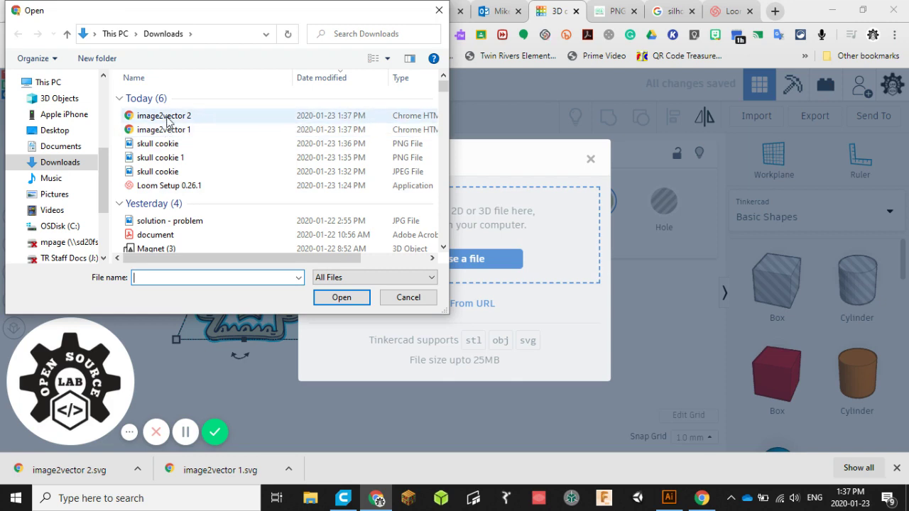
pyautogui.click(168, 119)
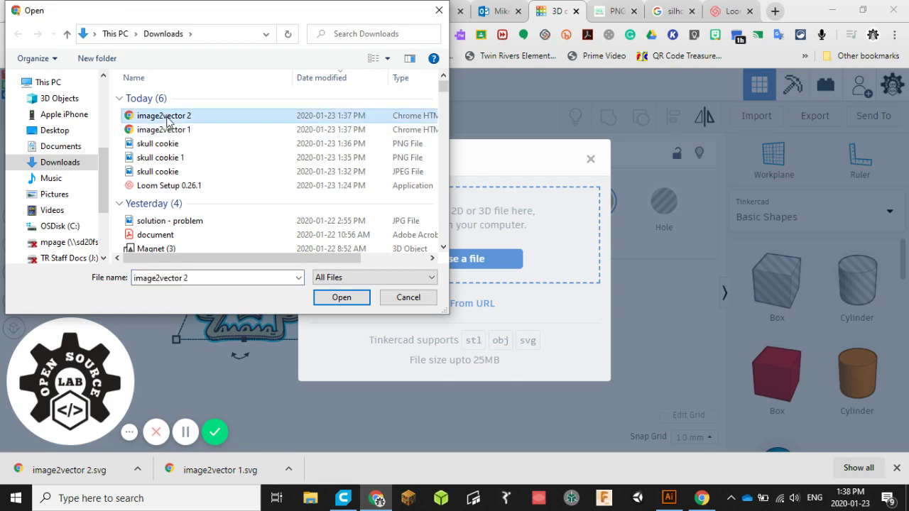
pyautogui.doubleClick(168, 120)
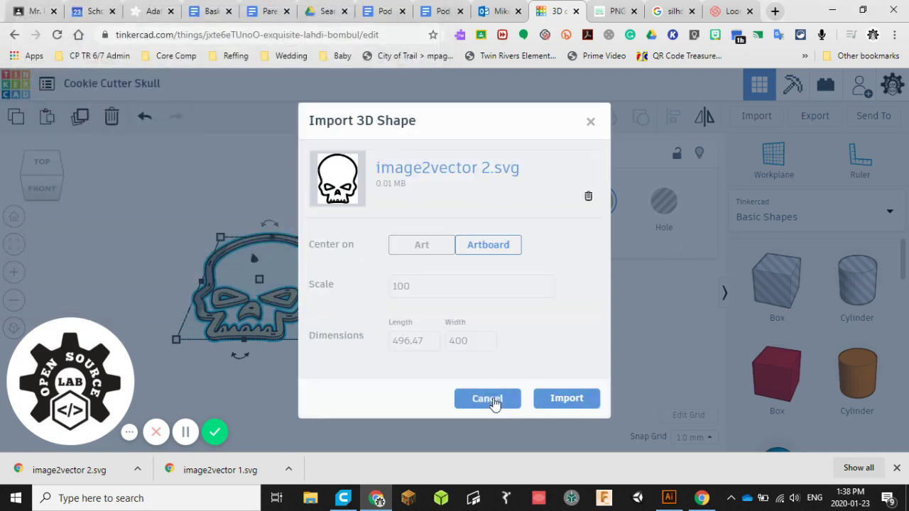
pyautogui.click(591, 193)
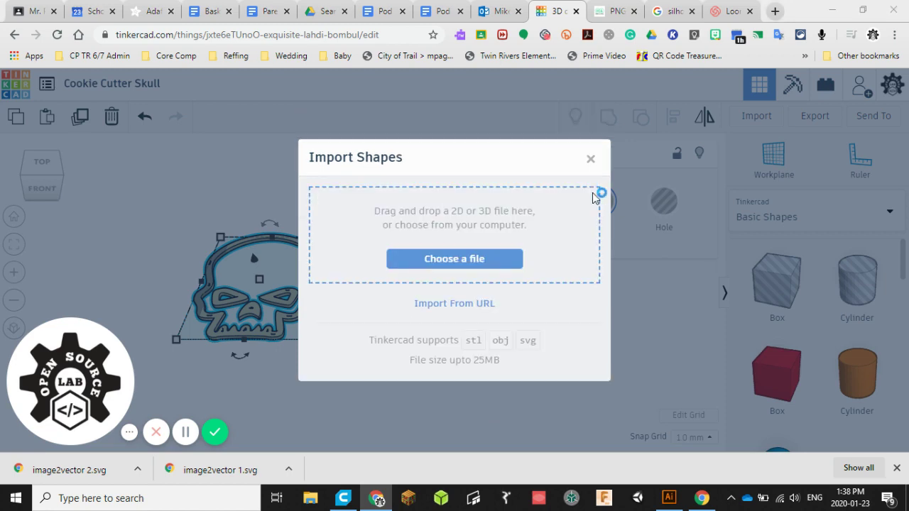
# Step: Import image2vector 1.svg from Downloads and move the solid skull to the right, clear of the outline skull
pyautogui.click(460, 263)
pyautogui.doubleClick(155, 133)
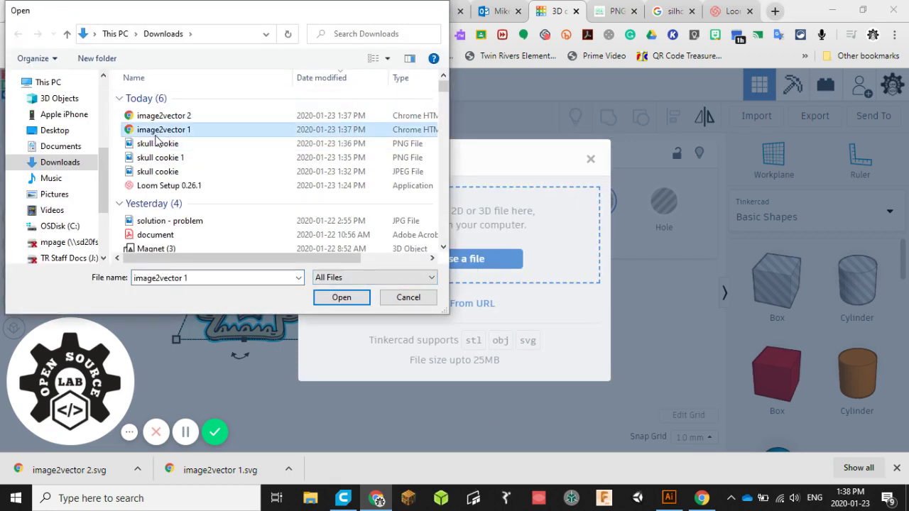
pyautogui.click(566, 398)
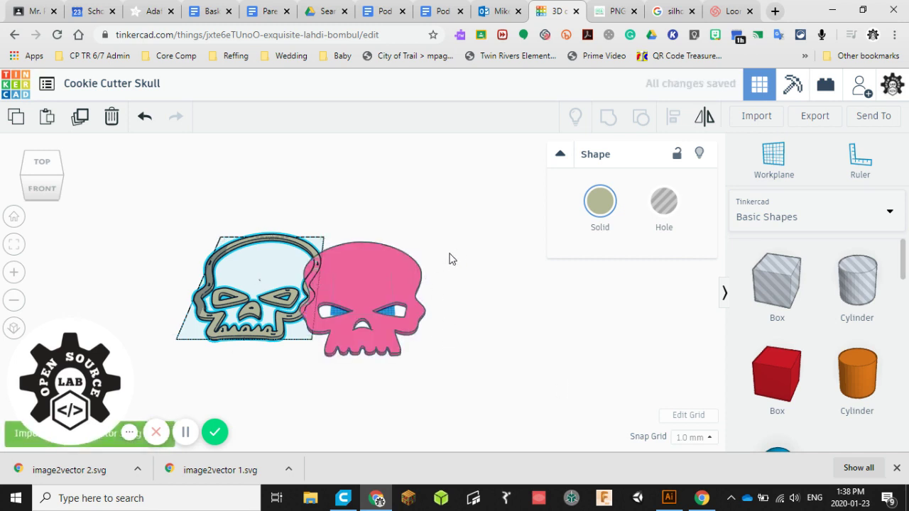
pyautogui.moveTo(344, 301); pyautogui.dragTo(401, 288)
# Step: Scale both skulls down together proportionally to about 112 by 65 mm overall
pyautogui.hotkey('ctrl', 'a')
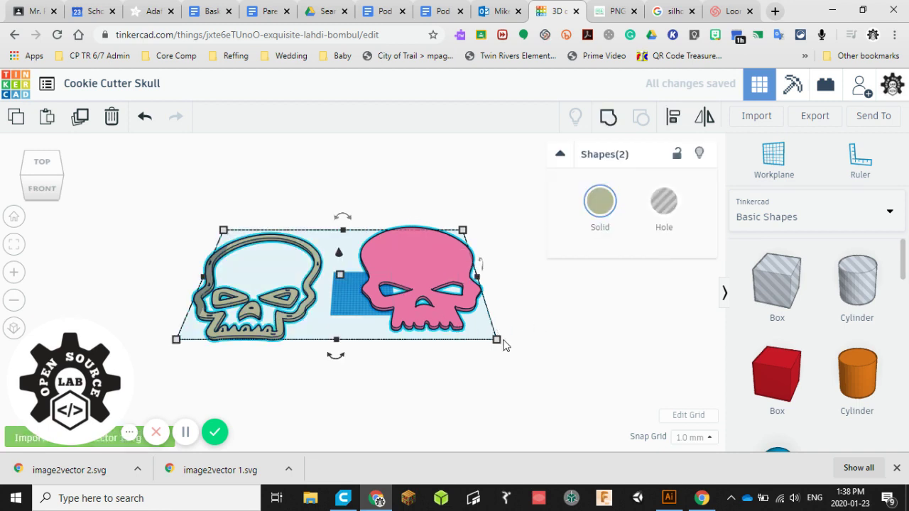
pyautogui.moveTo(497, 341); pyautogui.dragTo(372, 293)
pyautogui.scroll(2, 409, 359)
pyautogui.scroll(2, 410, 358)
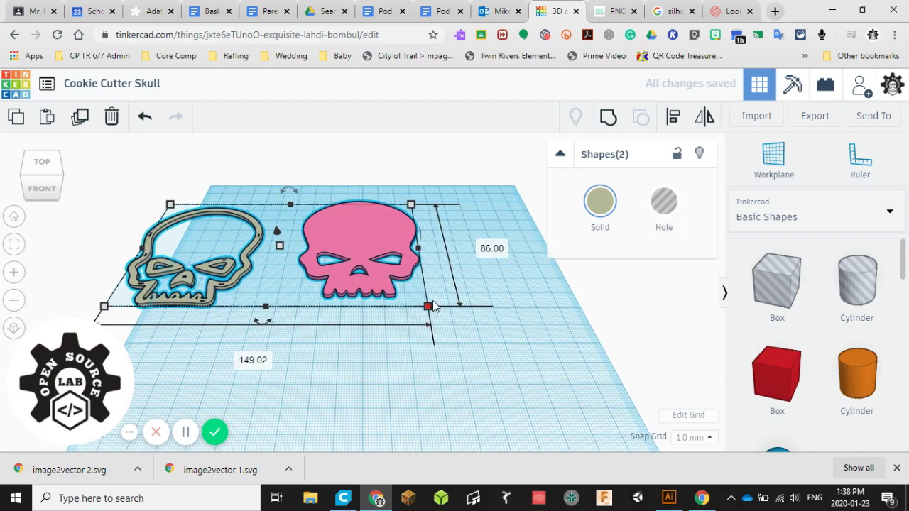
pyautogui.keyDown('shift'); pyautogui.moveTo(431, 307); pyautogui.dragTo(347, 250); pyautogui.keyUp('shift')
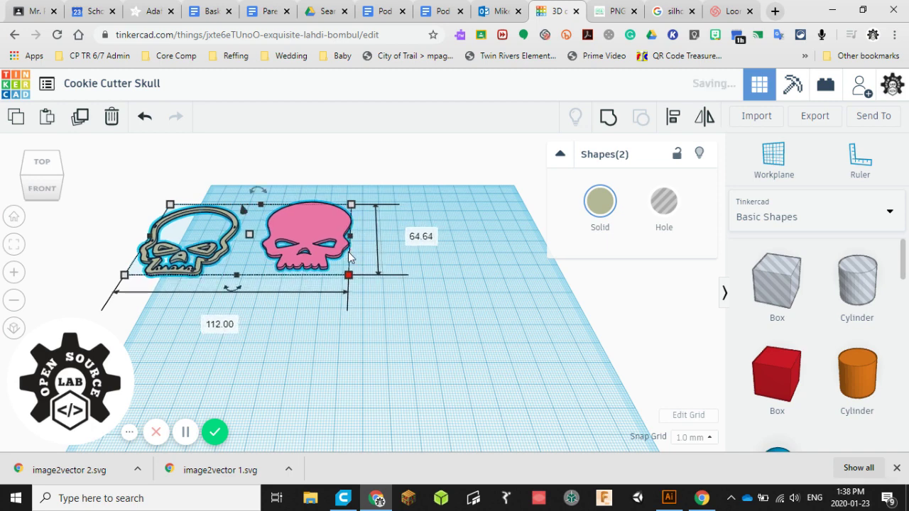
pyautogui.click(435, 314)
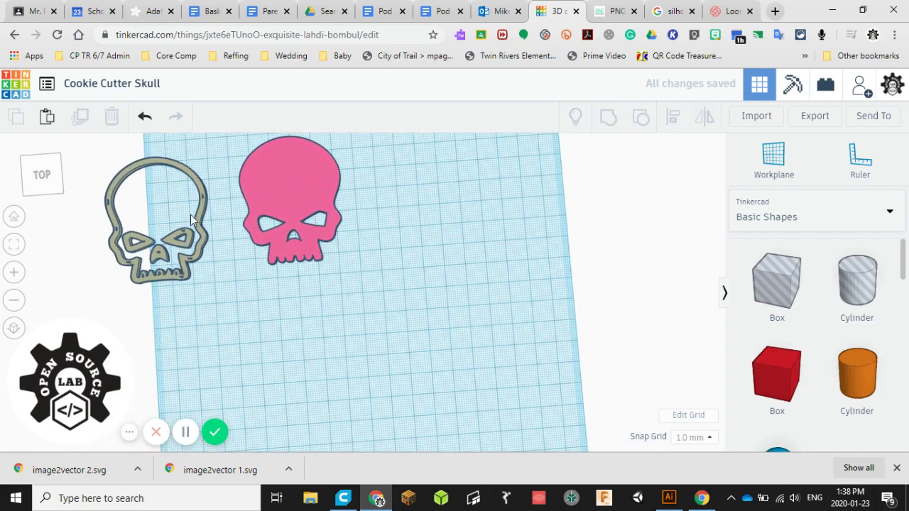
# Step: Set the outline skull's height to 18 mm
pyautogui.click(200, 226)
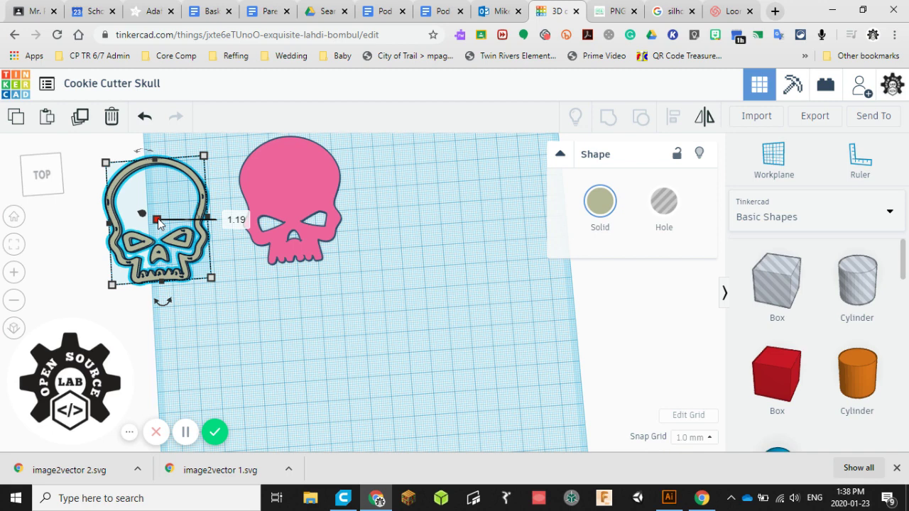
pyautogui.click(236, 219)
pyautogui.press('Return')
pyautogui.click(236, 220)
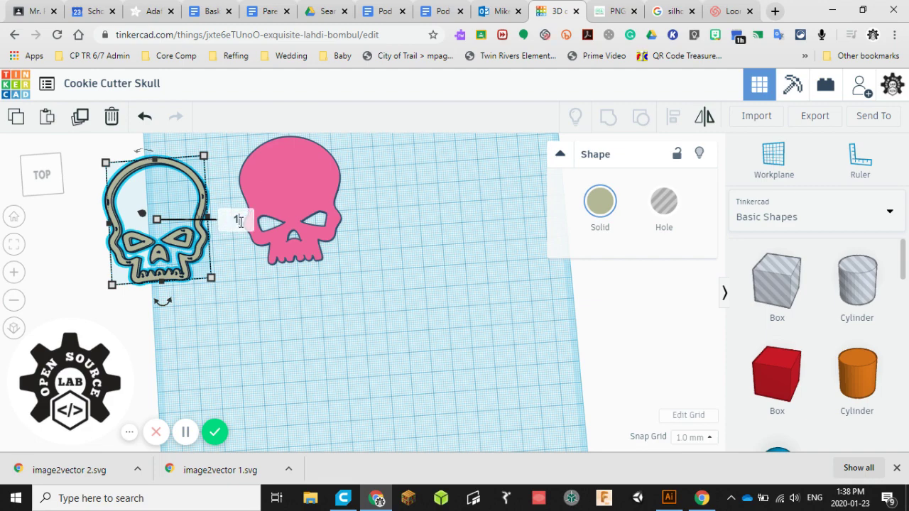
pyautogui.press('Return')
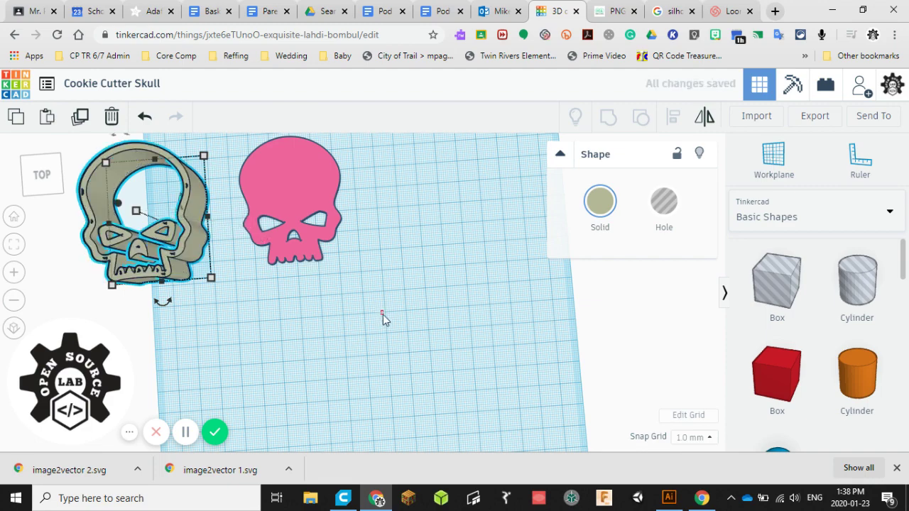
pyautogui.click(382, 315)
# Step: Set the solid pink skull's height to 3 mm
pyautogui.moveTo(369, 299); pyautogui.dragTo(372, 248, button='right')
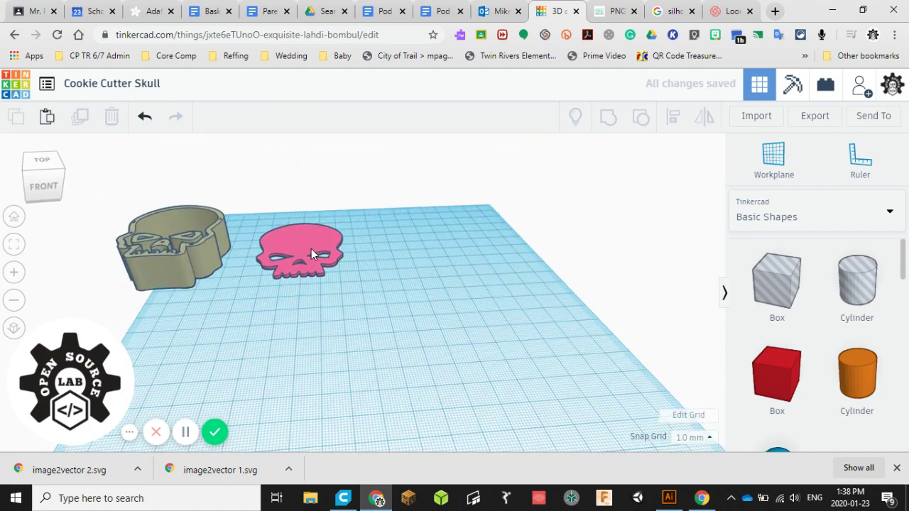
pyautogui.click(306, 249)
pyautogui.click(357, 247)
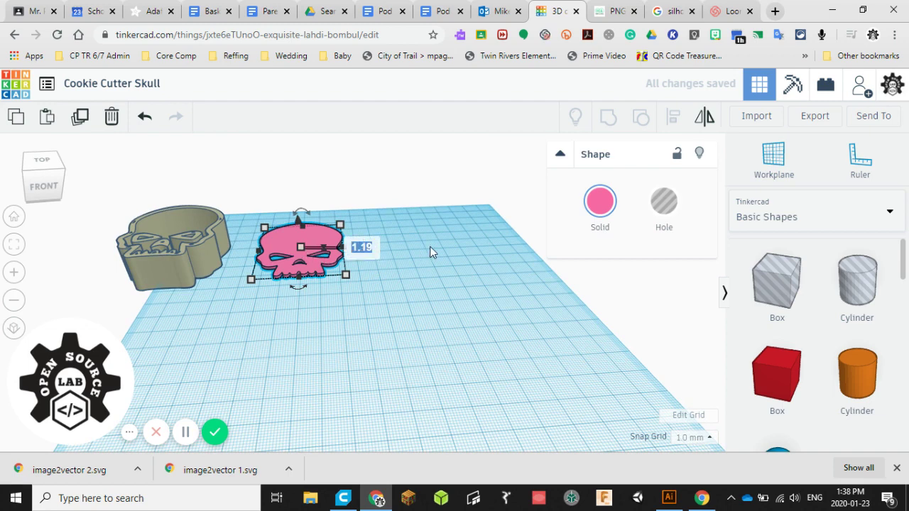
pyautogui.write('3')
pyautogui.press('Return')
pyautogui.click(327, 296)
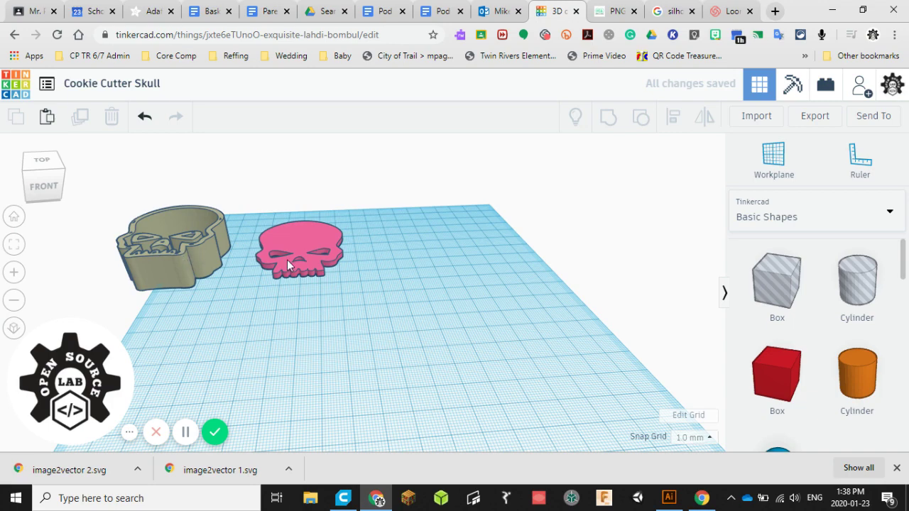
# Step: Set the outline skull's height to 15 mm
pyautogui.moveTo(286, 260); pyautogui.dragTo(283, 284, button='right')
pyautogui.click(203, 244)
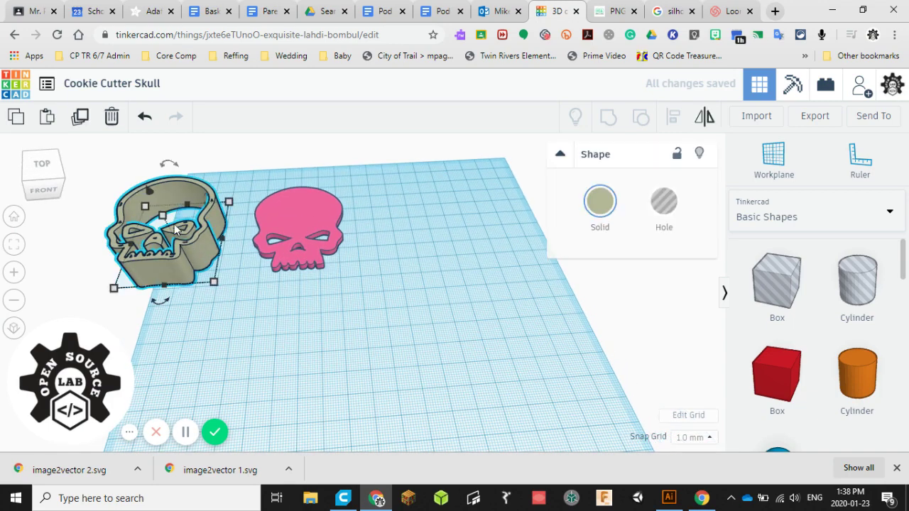
pyautogui.click(242, 230)
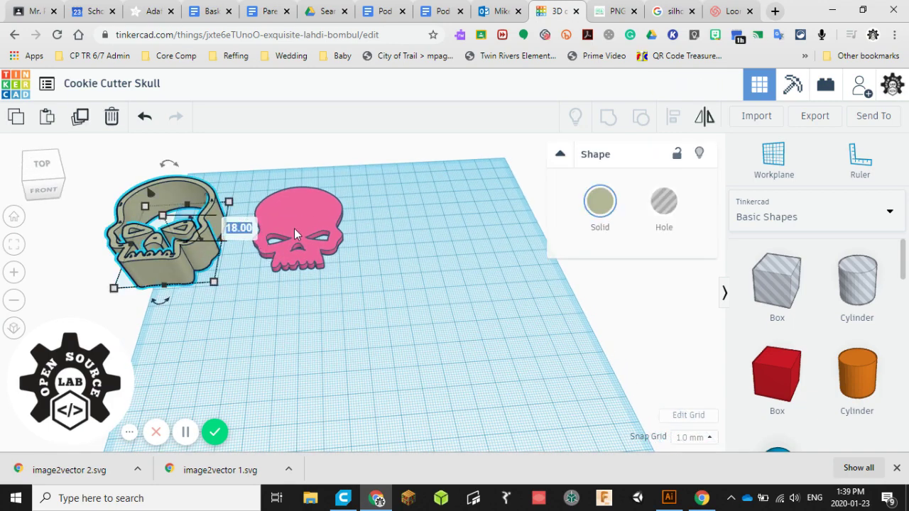
pyautogui.write('15')
pyautogui.click(401, 300)
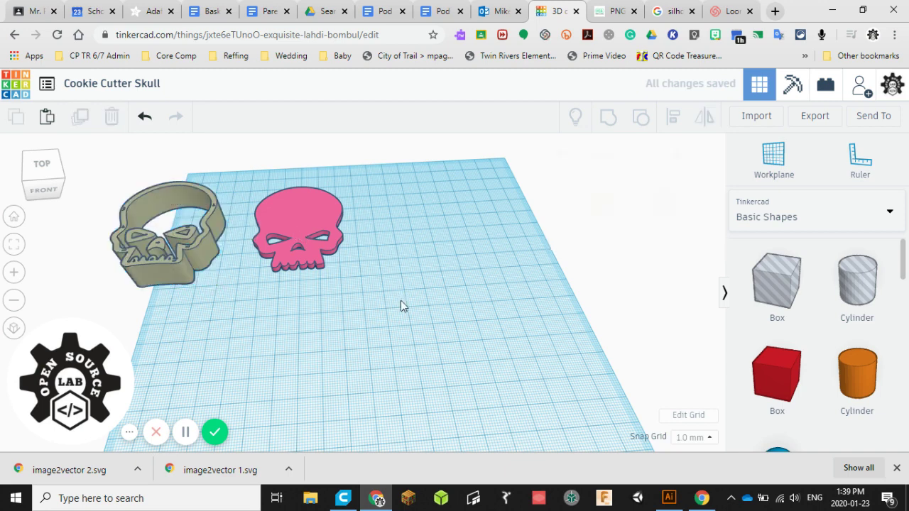
# Step: Align the outline and solid skulls on their centres in both horizontal directions and group them into one shape
pyautogui.moveTo(412, 282); pyautogui.dragTo(93, 190)
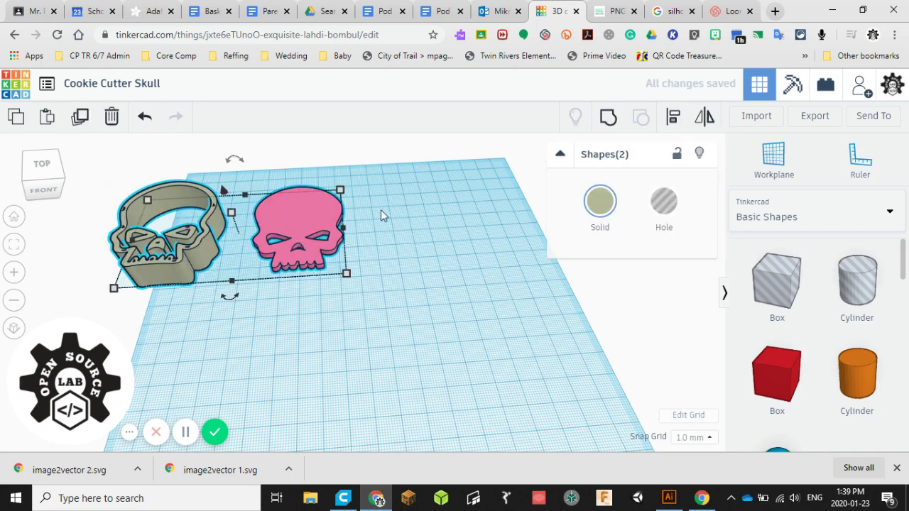
pyautogui.click(672, 116)
pyautogui.click(229, 296)
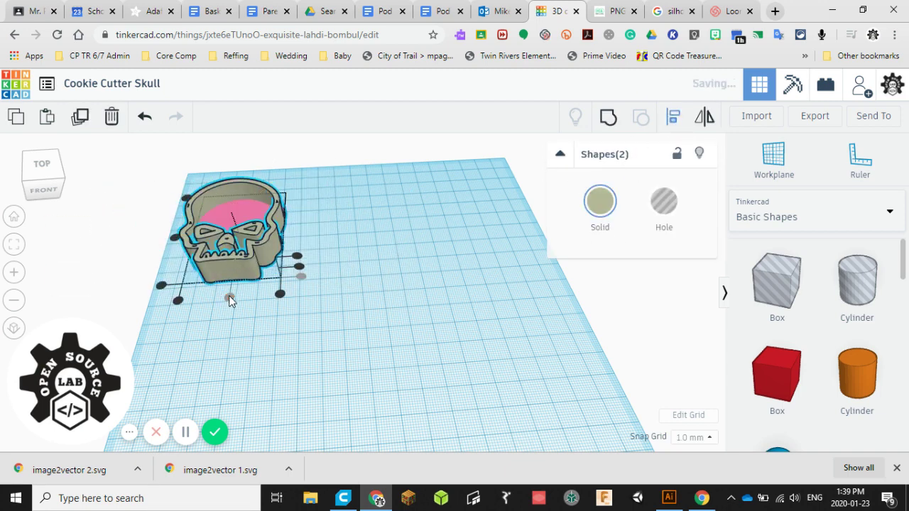
pyautogui.click(176, 239)
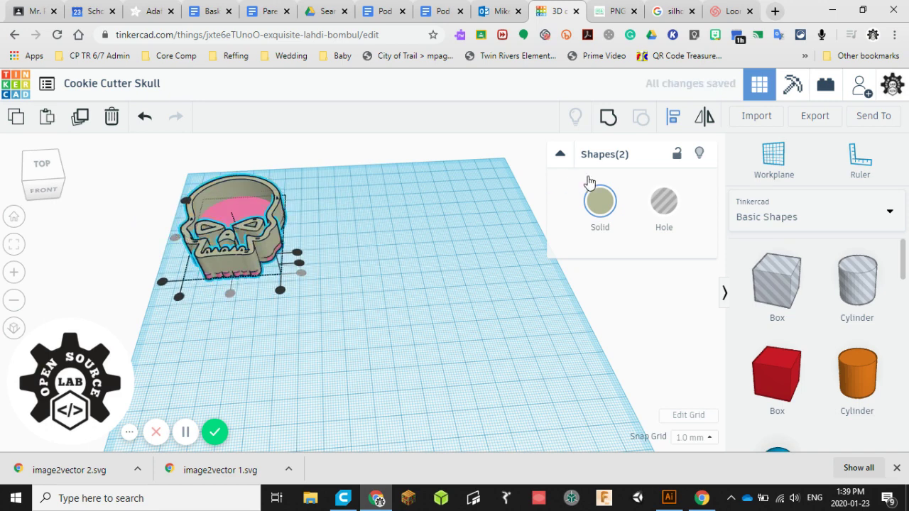
pyautogui.click(609, 119)
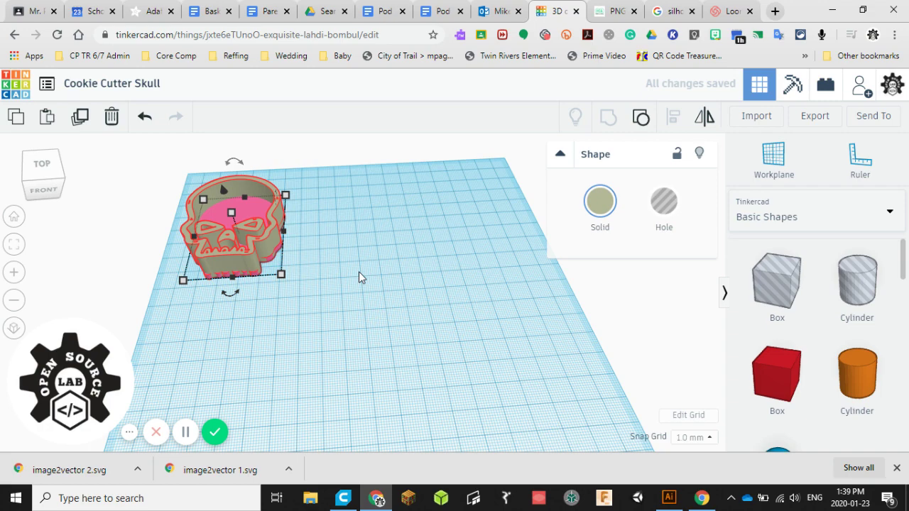
pyautogui.click(339, 279)
# Step: Move the grouped skull cutter towards the middle of the workplane and inspect it from several angles
pyautogui.moveTo(255, 298); pyautogui.dragTo(279, 294, button='right')
pyautogui.click(334, 317)
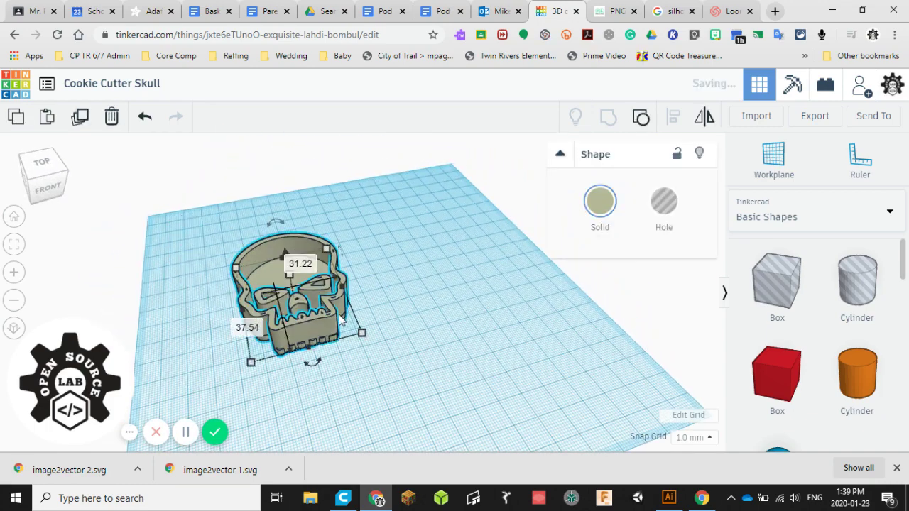
pyautogui.moveTo(339, 320); pyautogui.dragTo(380, 326)
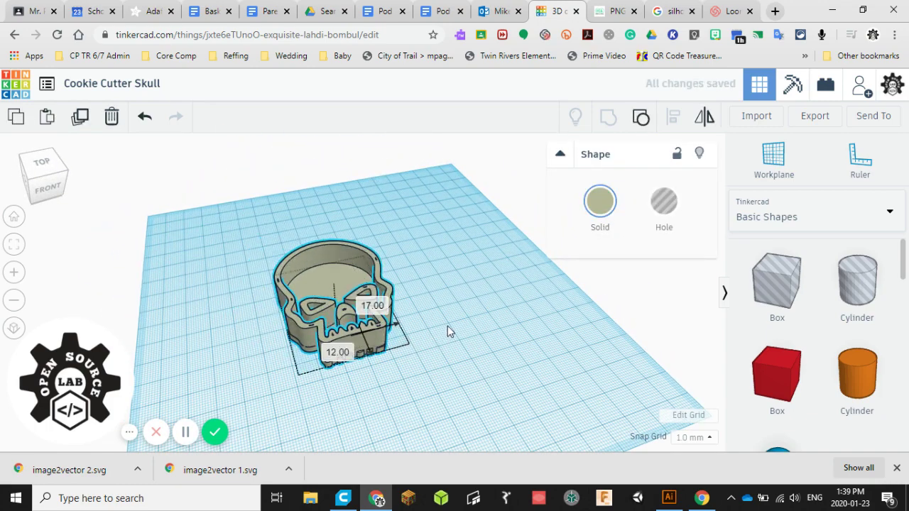
pyautogui.moveTo(437, 362); pyautogui.dragTo(382, 341, button='right')
pyautogui.click(345, 409)
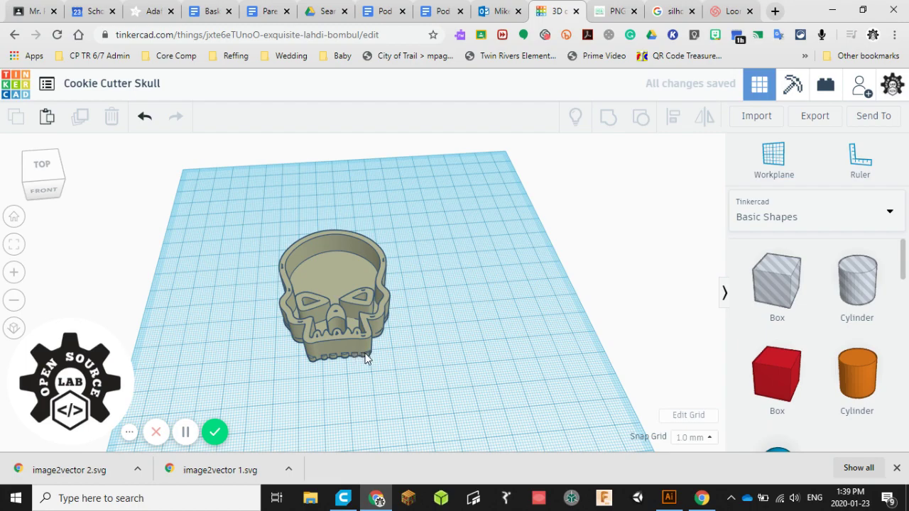
pyautogui.moveTo(293, 357); pyautogui.dragTo(367, 257, button='right')
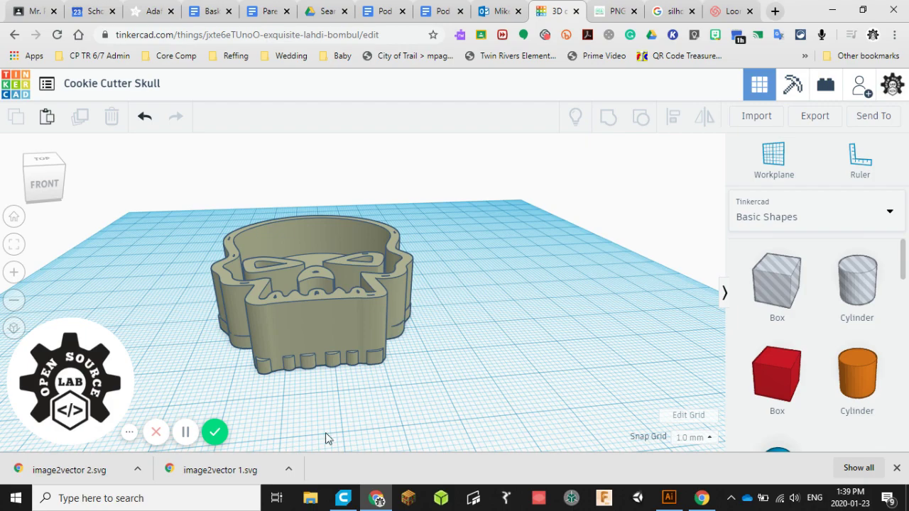
pyautogui.moveTo(417, 312); pyautogui.dragTo(405, 341, button='right')
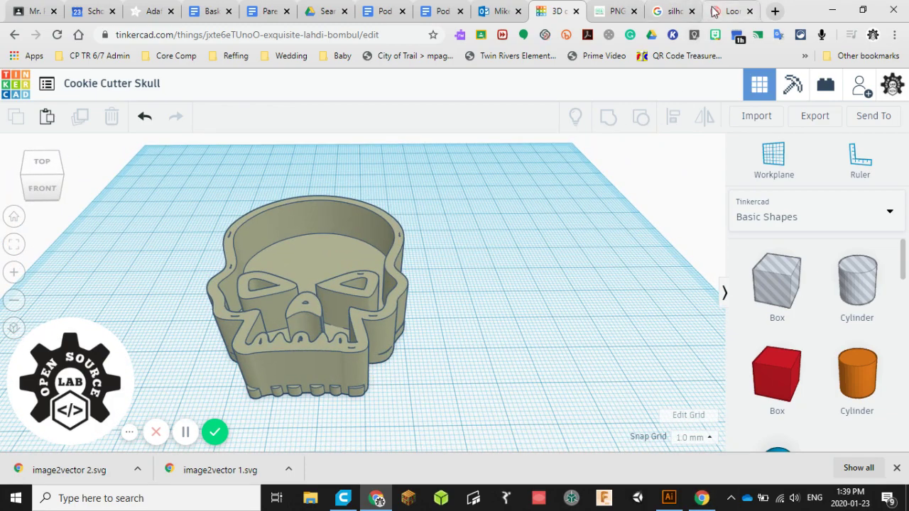